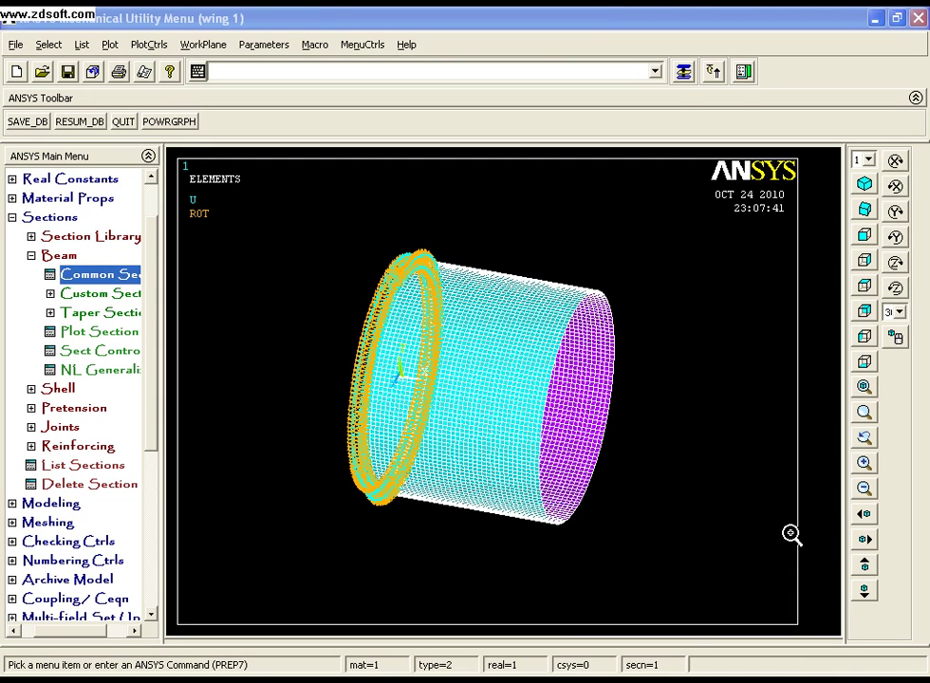
# - Switch from ANSYS to the Paint window showing the 16-point cross-section diagram
pyautogui.hotkey('alt', 'Tab')
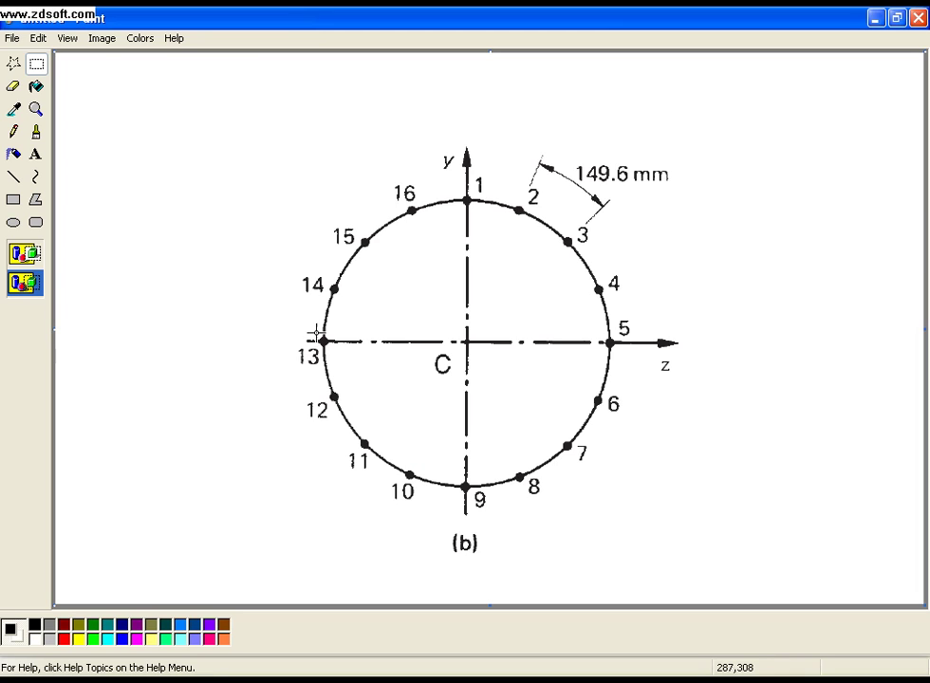
# - After reviewing the diagram, list the open ANSYS windows from the taskbar
pyautogui.click(328, 675)
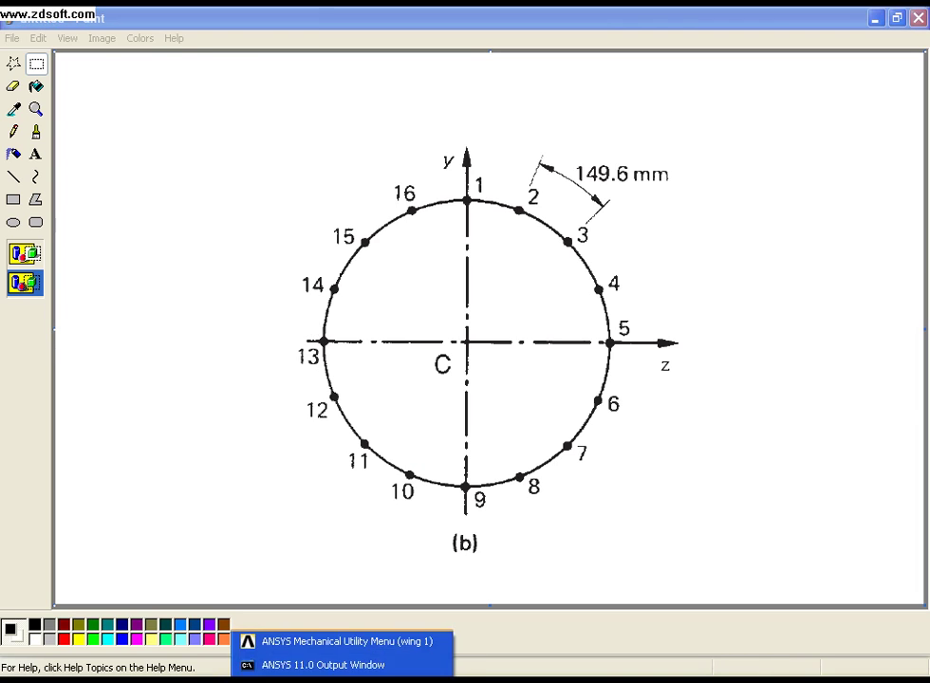
# - Return to the ANSYS shell model and zoom in where the cyan and magenta mesh regions meet
pyautogui.click(343, 643)
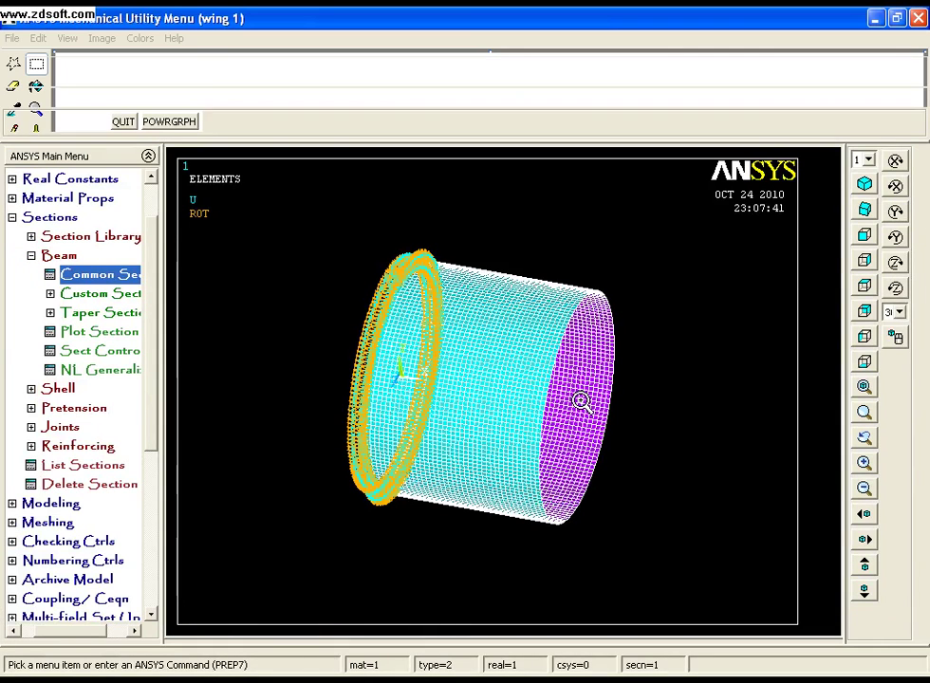
pyautogui.click(576, 408)
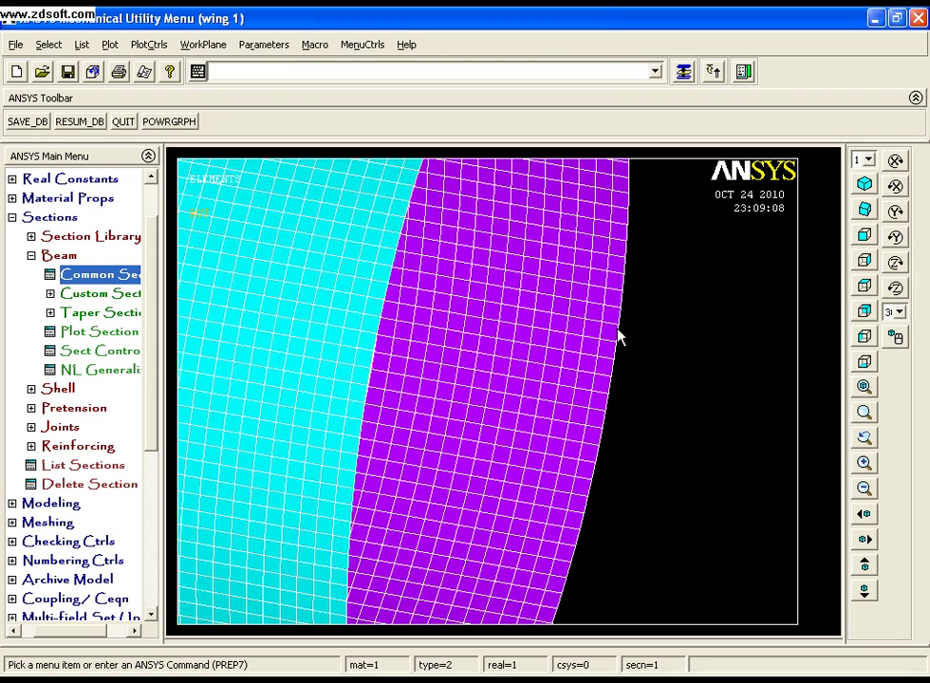
# - Add Structural Mass 3D mass 21 (MASS21) as element type 3
pyautogui.doubleClick(52, 255)
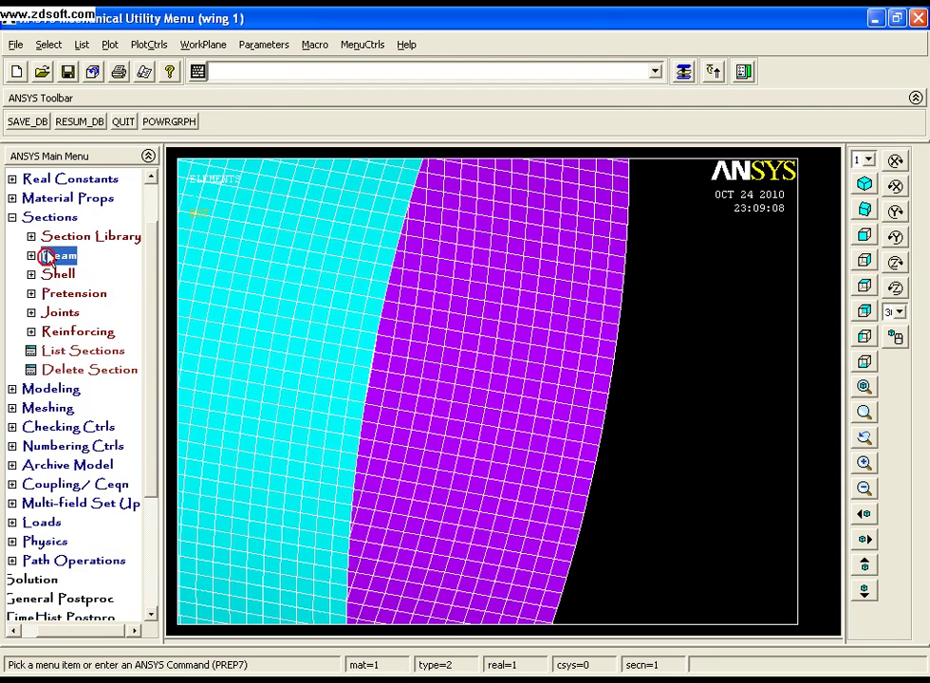
pyautogui.click(48, 219)
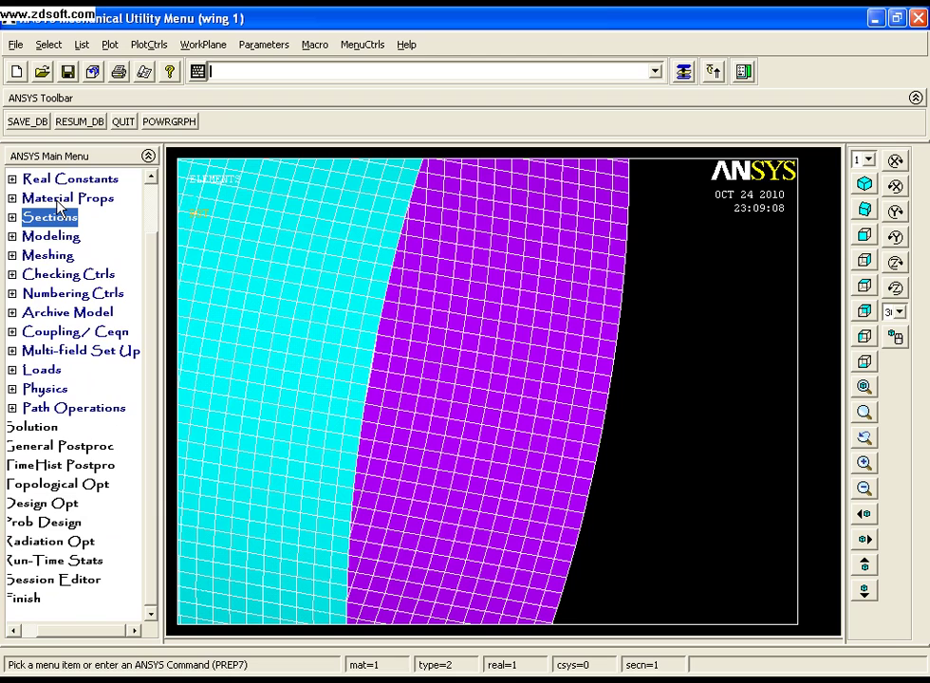
pyautogui.moveTo(149, 268); pyautogui.dragTo(151, 223)
pyautogui.click(91, 220)
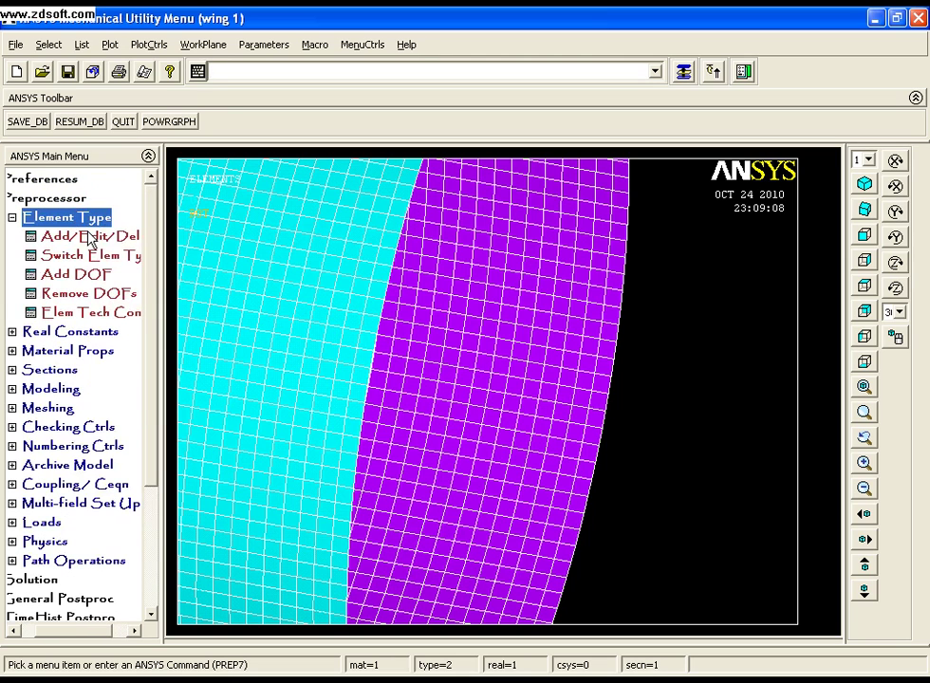
pyautogui.click(90, 236)
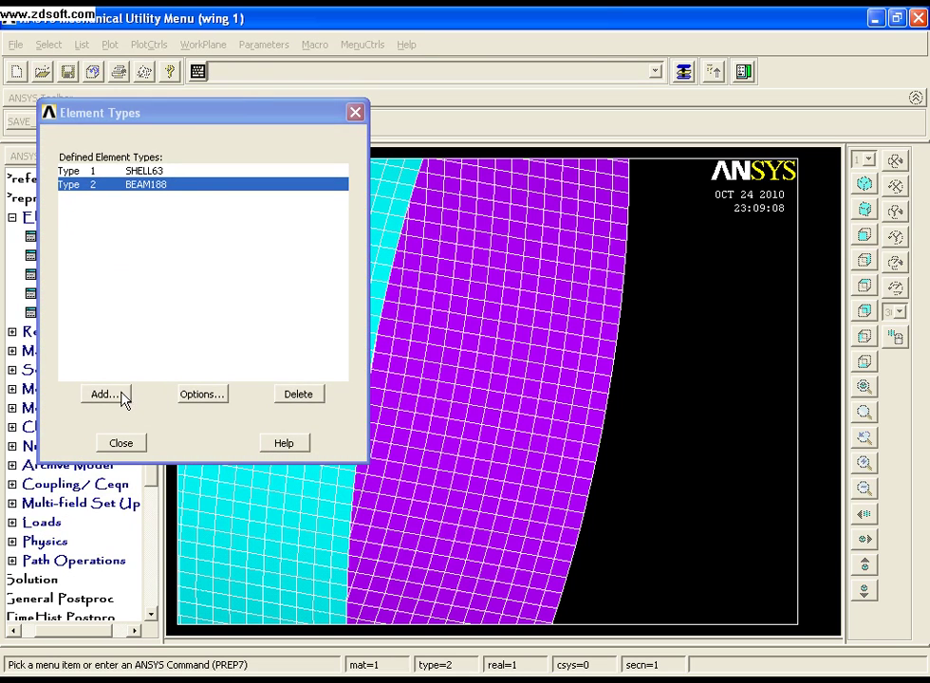
pyautogui.click(106, 393)
pyautogui.click(472, 286)
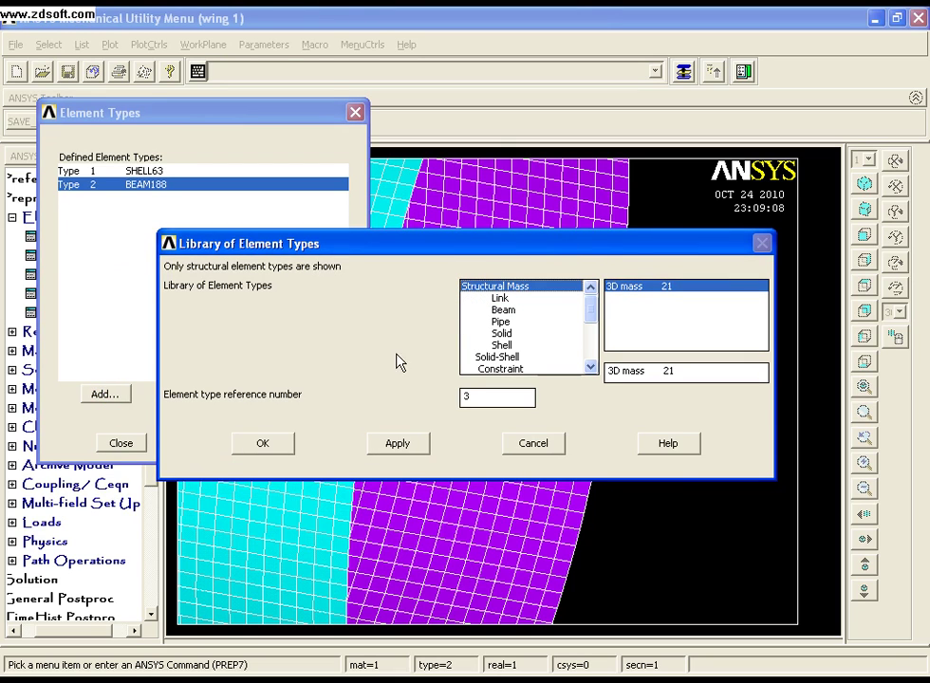
pyautogui.click(275, 443)
pyautogui.click(121, 443)
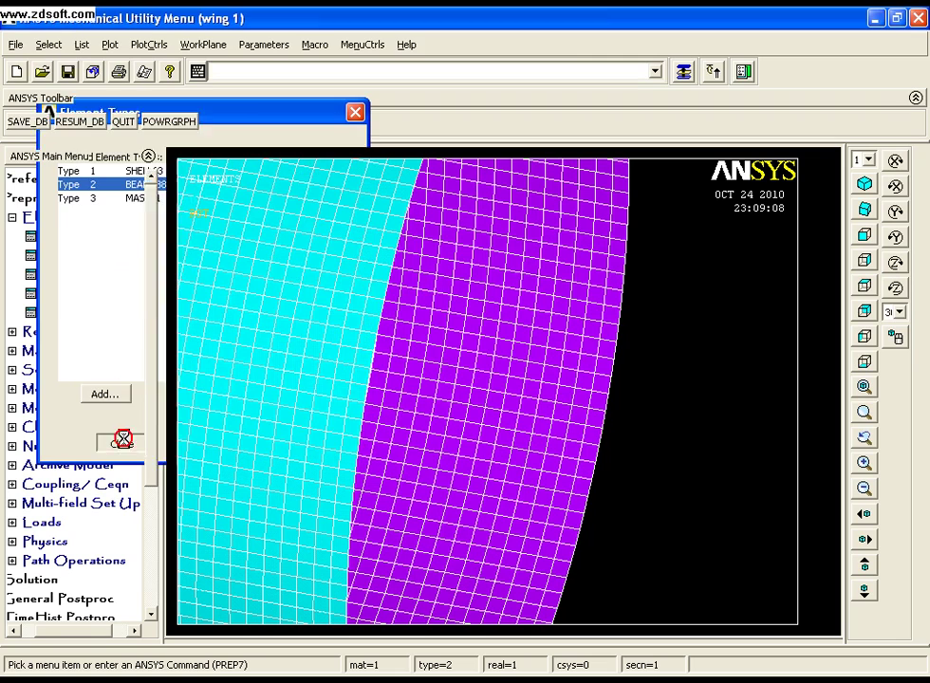
# - Start a new real constant set for element type 3, MASS21
pyautogui.click(102, 334)
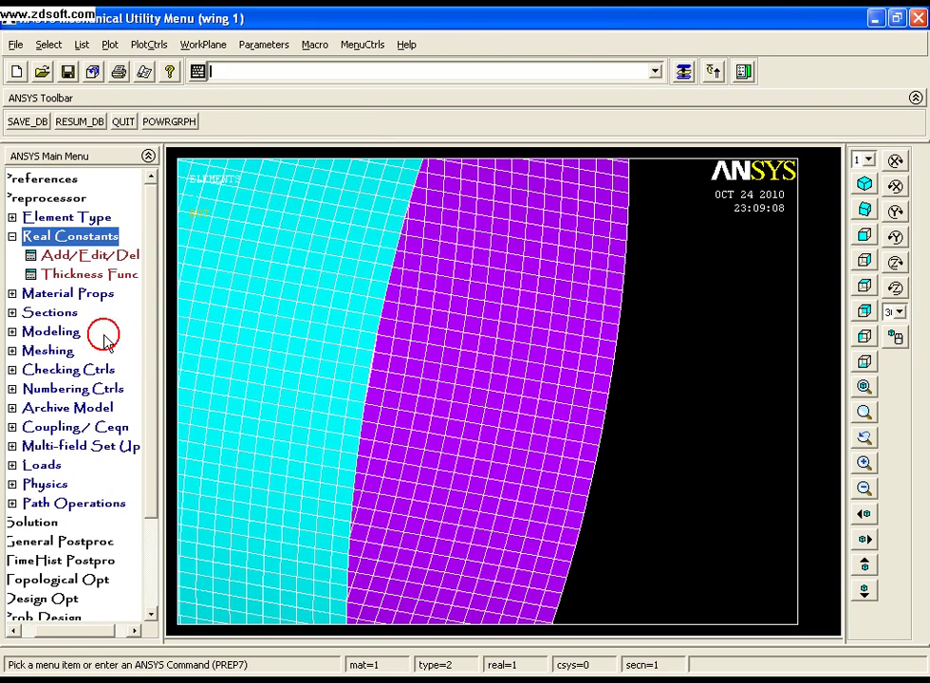
pyautogui.click(89, 254)
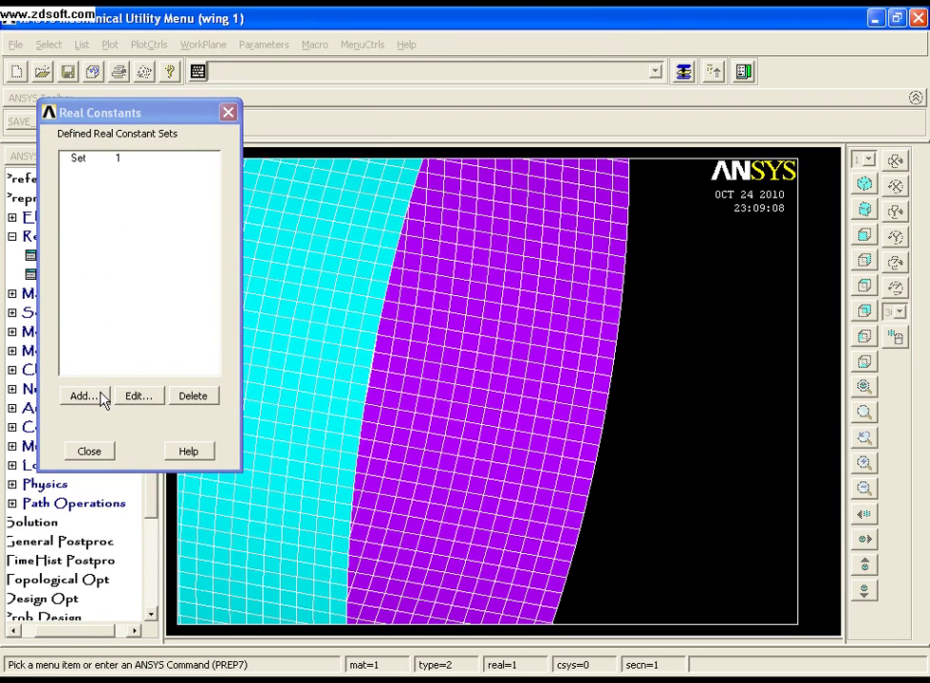
pyautogui.click(103, 397)
pyautogui.click(129, 184)
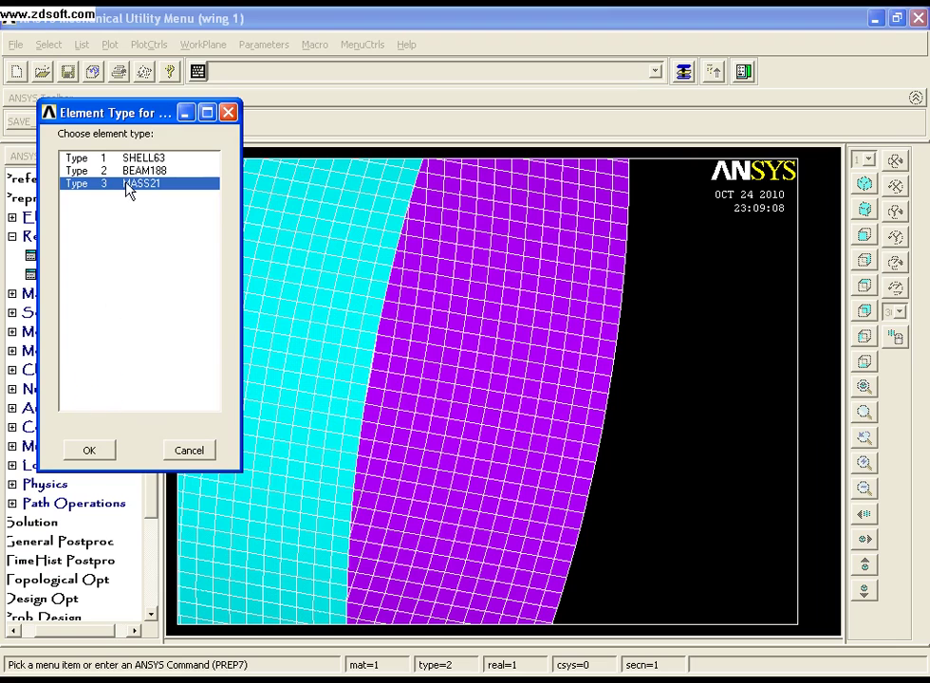
pyautogui.click(82, 452)
# - Enter 1e-20 for MASSX, MASSY and MASSZ and save it as real constant set 2
pyautogui.click(493, 287)
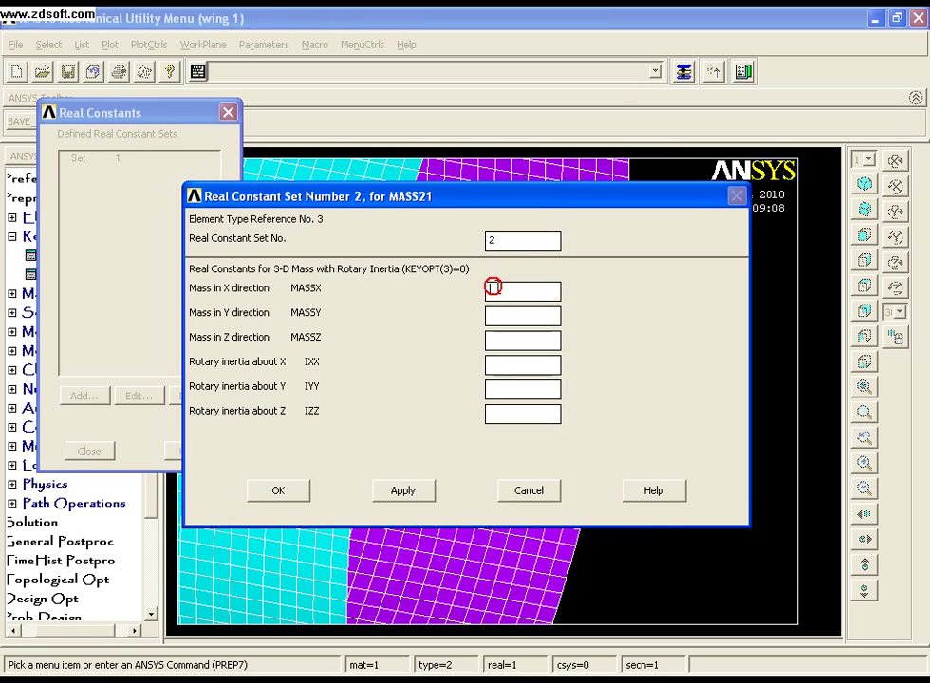
pyautogui.write('1e-20')
pyautogui.hotkey('shift', 'Home')
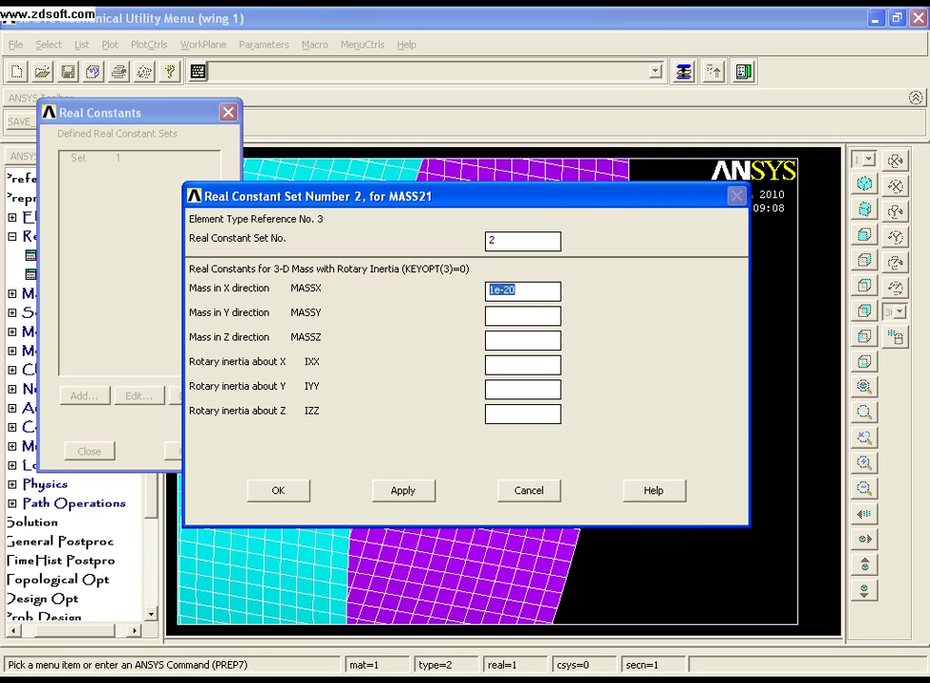
pyautogui.press('BackSpace')
pyautogui.write('1e-20')
pyautogui.press('Tab')
pyautogui.write('1e-20')
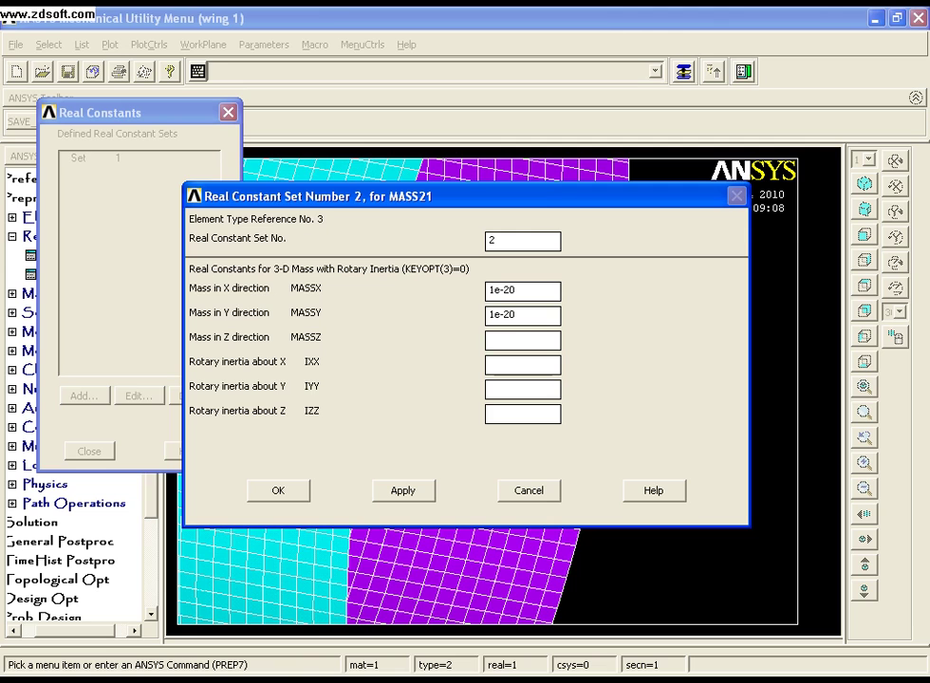
pyautogui.press('Tab')
pyautogui.write('1e-20')
pyautogui.click(278, 491)
pyautogui.click(104, 452)
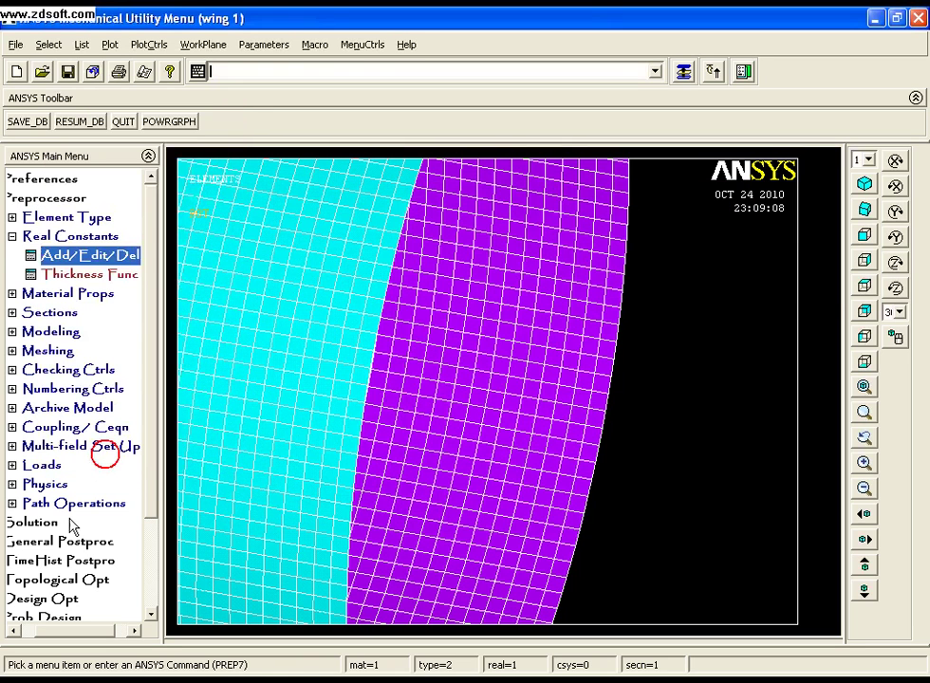
# - Open the MeshTool panel and move it off the plot
pyautogui.click(62, 351)
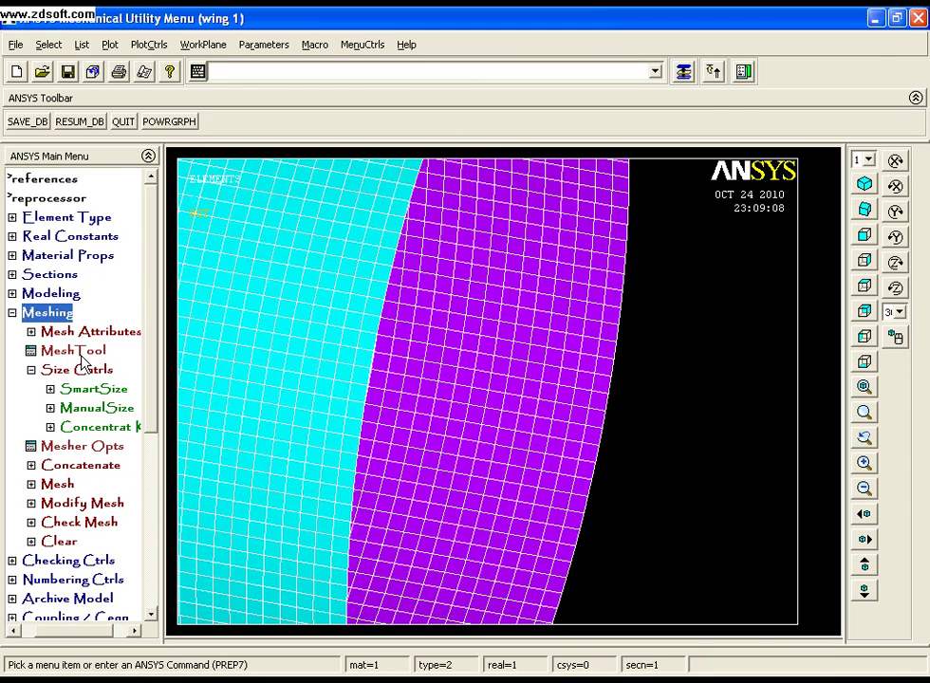
pyautogui.click(80, 353)
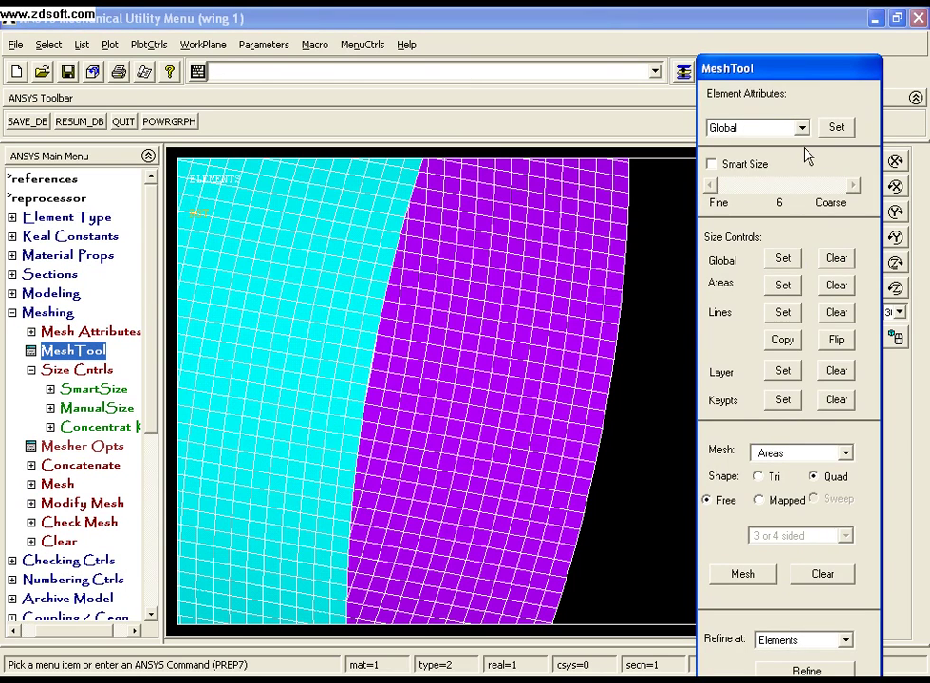
pyautogui.moveTo(759, 69); pyautogui.dragTo(828, 35)
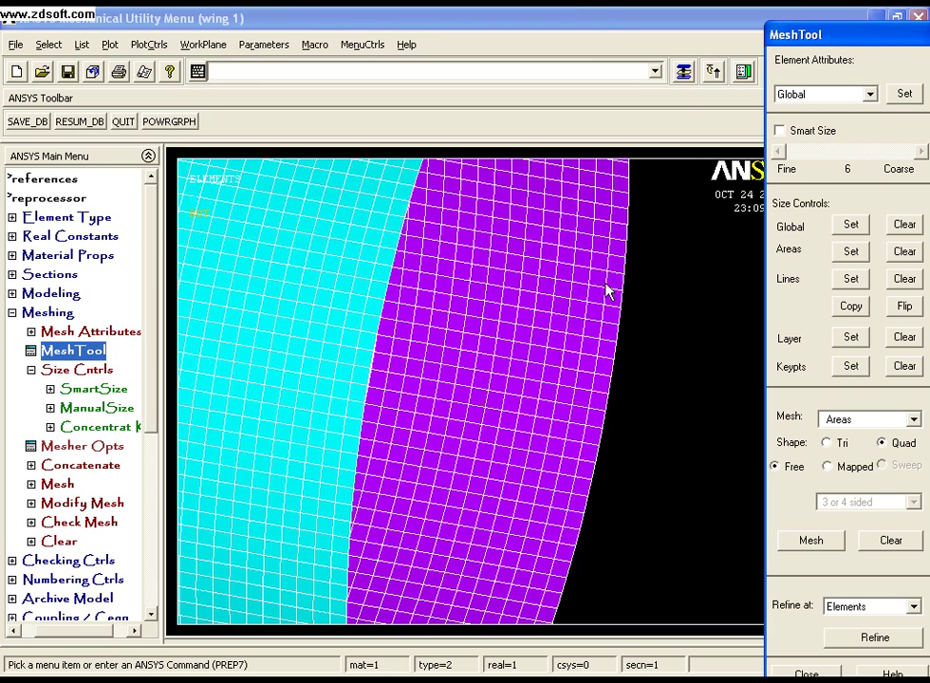
# - Plot only the keypoints and fit them to the graphics window
pyautogui.click(110, 45)
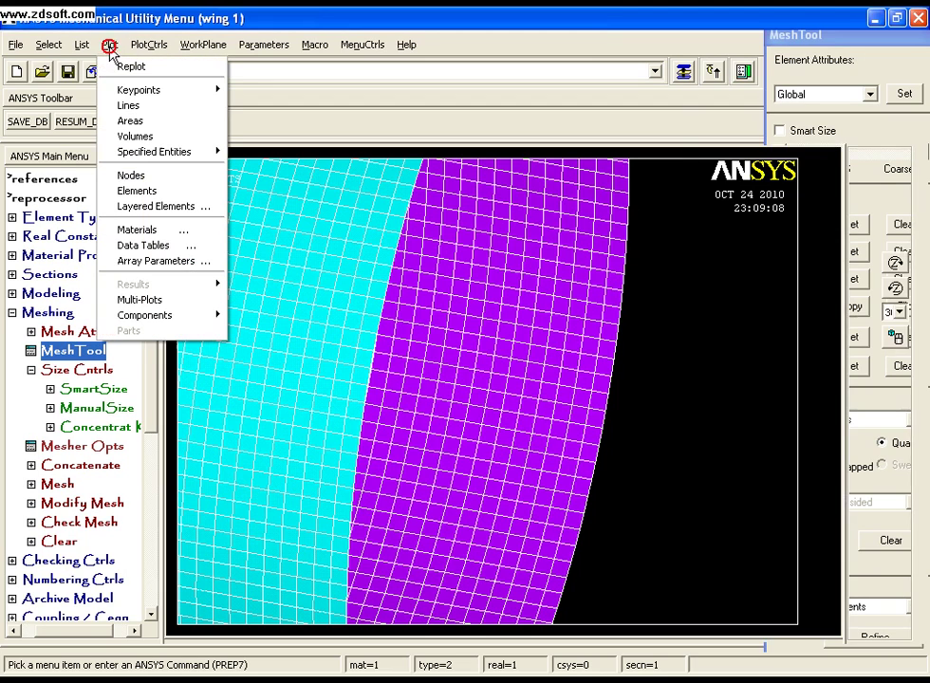
pyautogui.click(149, 91)
pyautogui.click(256, 91)
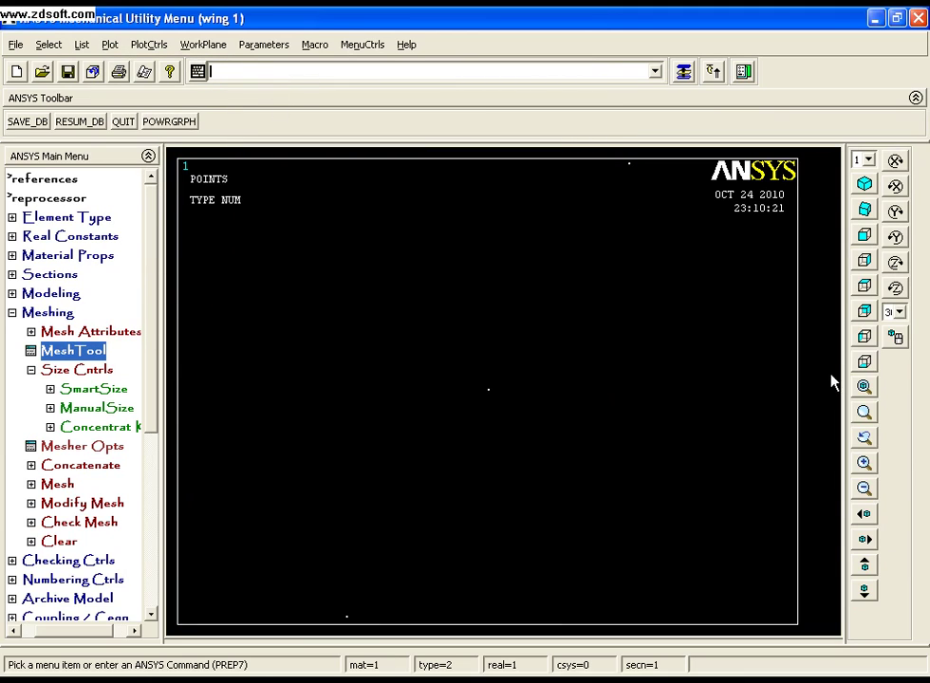
pyautogui.click(865, 387)
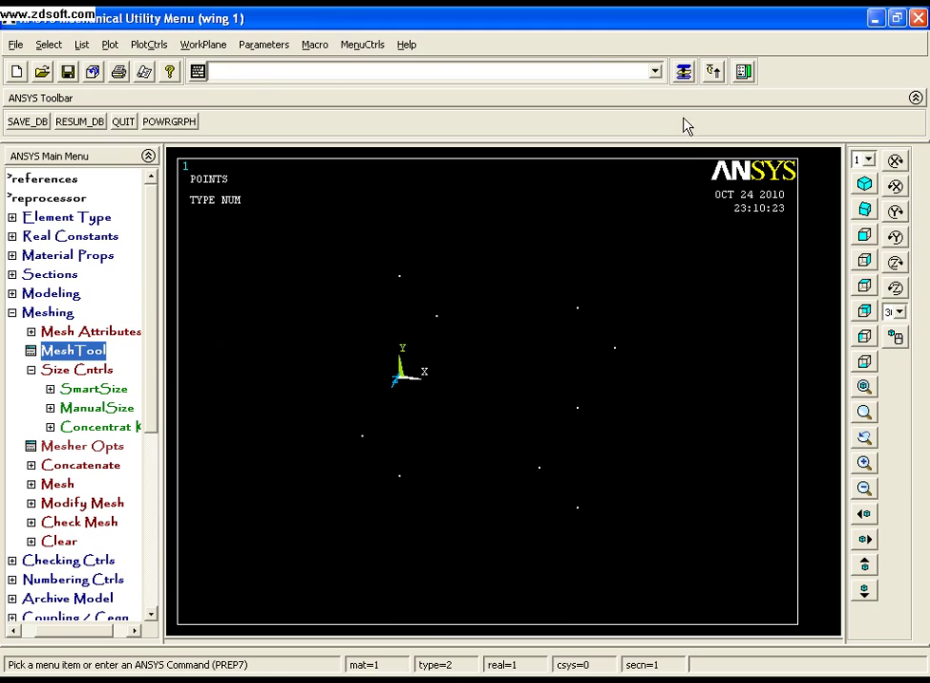
# - Set the MeshTool default element type to 3, MASS21
pyautogui.click(683, 72)
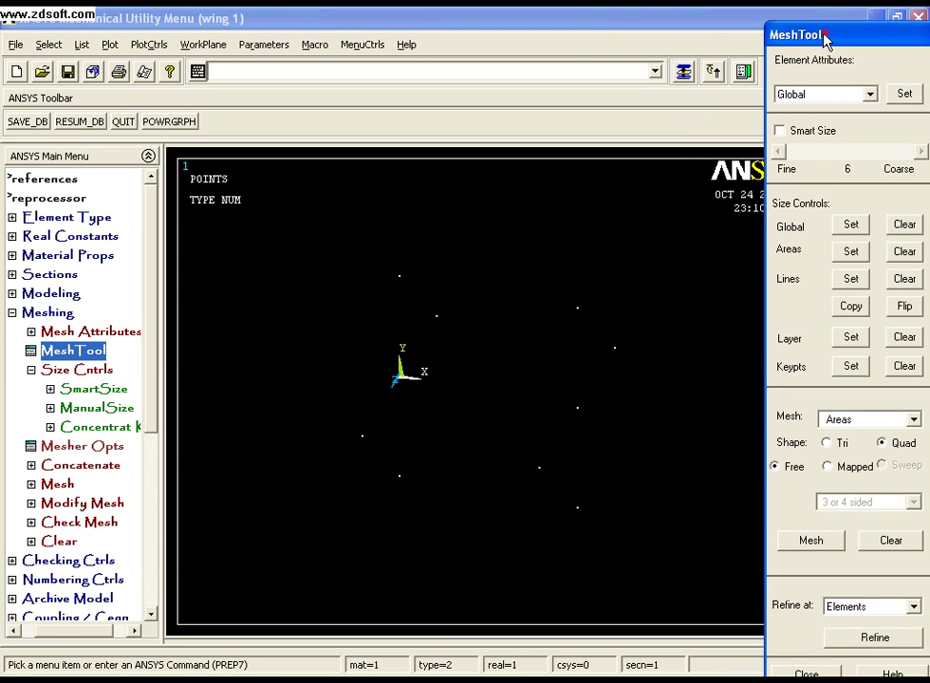
pyautogui.click(851, 82)
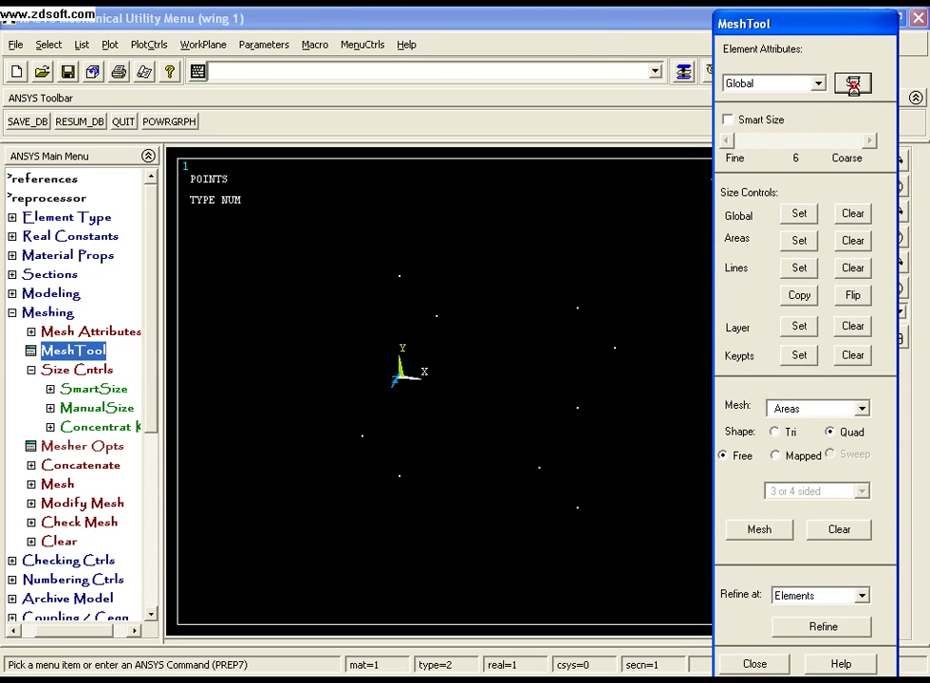
pyautogui.click(674, 243)
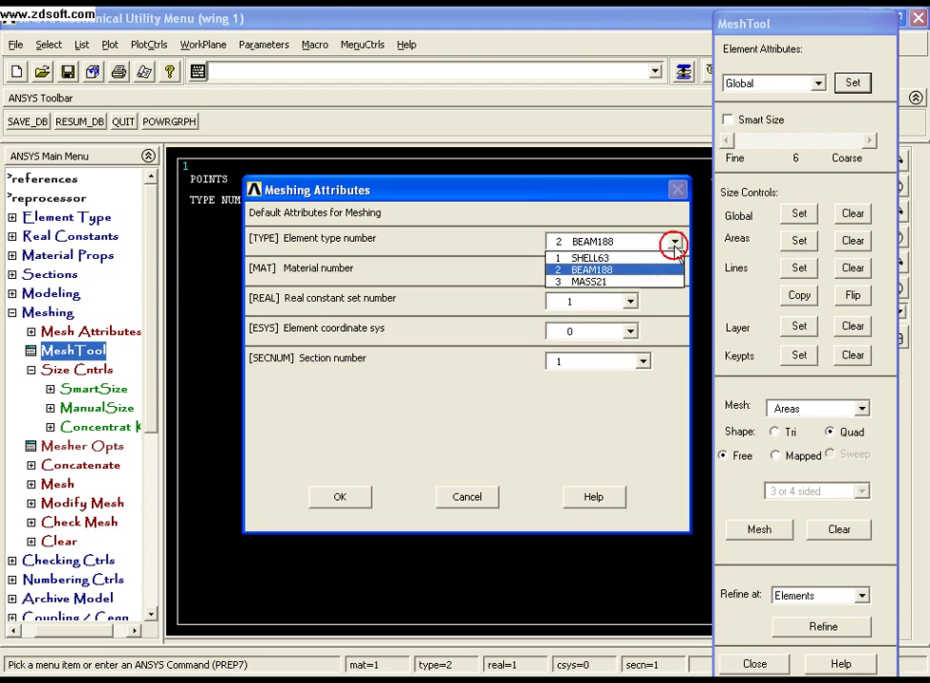
pyautogui.click(604, 282)
pyautogui.click(347, 502)
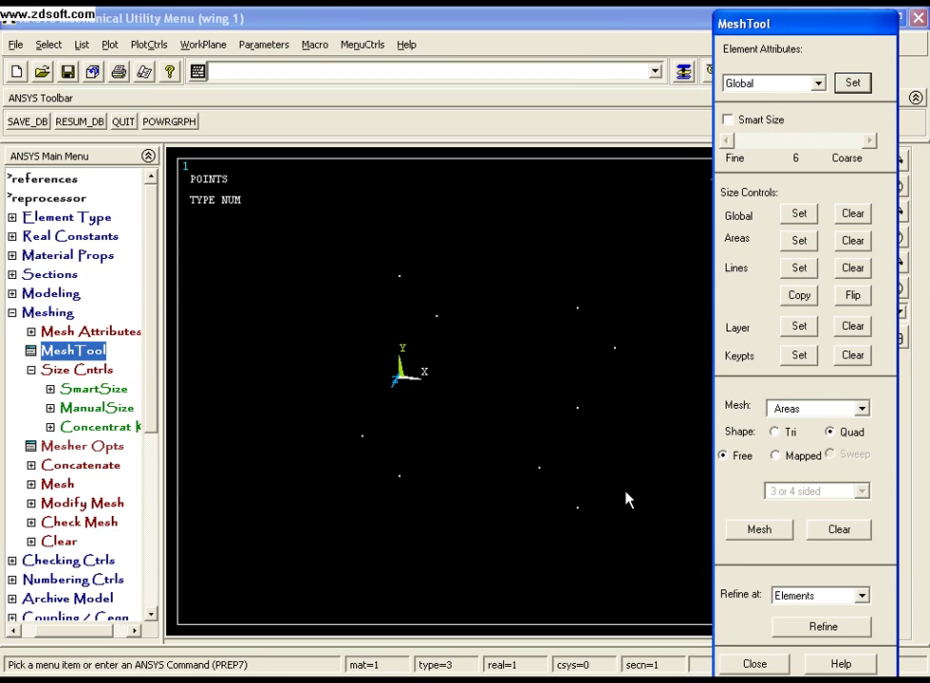
# - Mesh keypoint 2 alone, creating element 8561
pyautogui.click(863, 408)
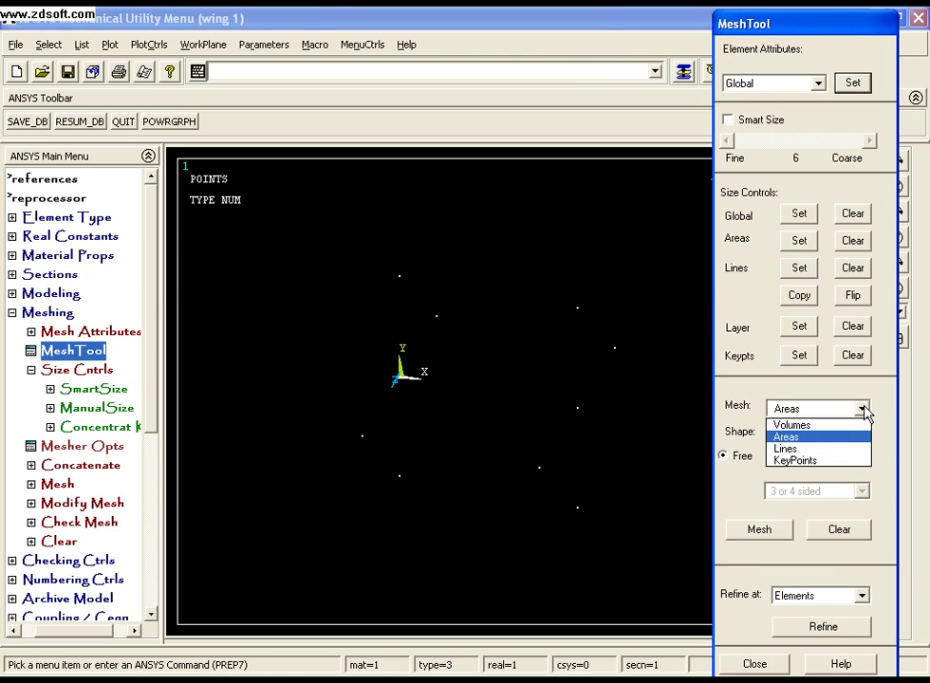
pyautogui.click(814, 462)
pyautogui.click(759, 530)
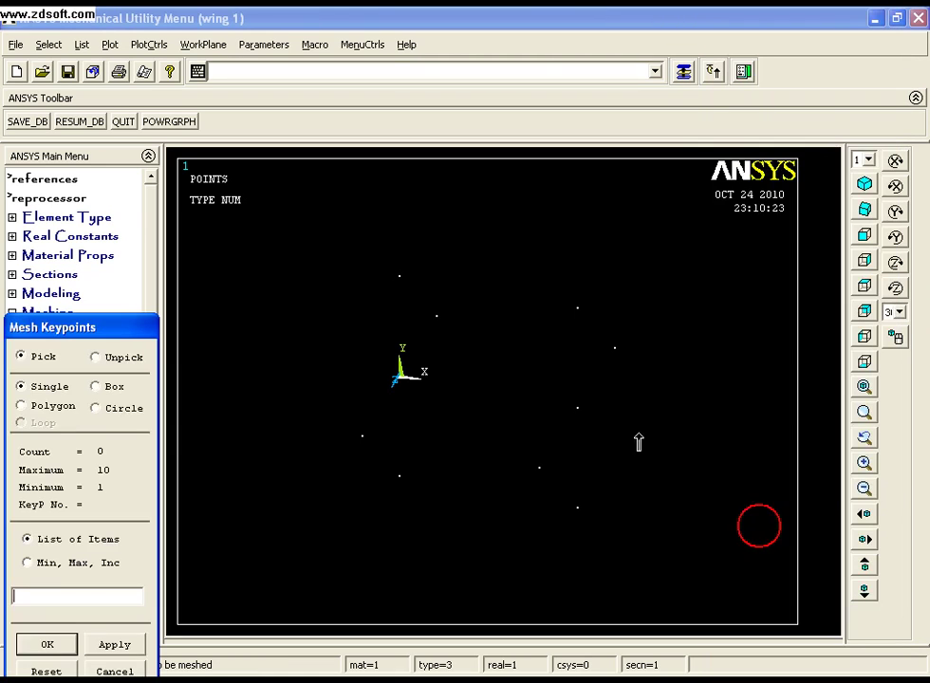
pyautogui.click(577, 409)
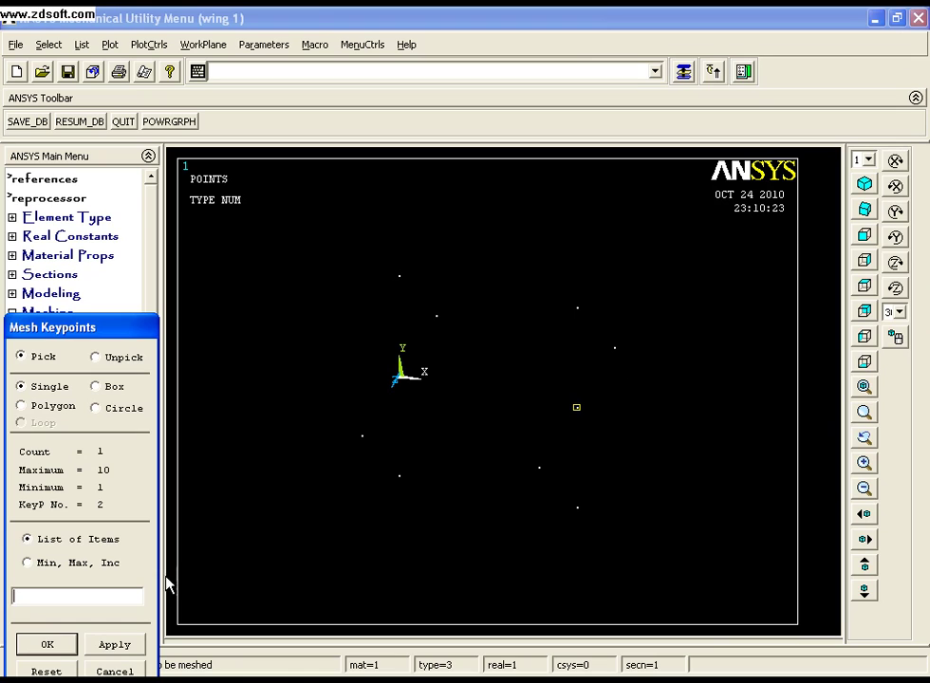
pyautogui.click(68, 644)
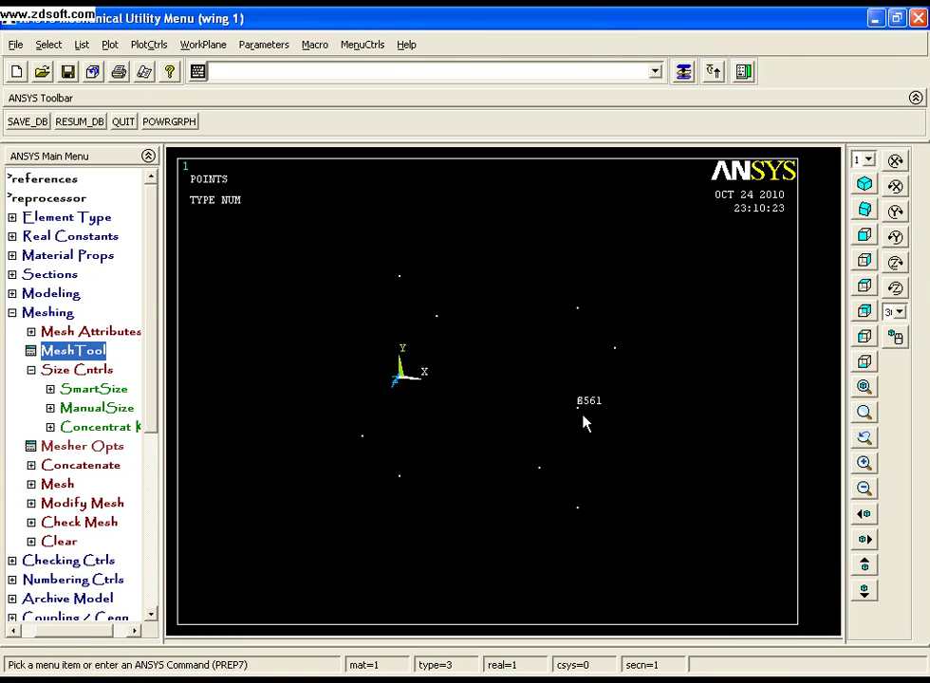
# - Plot the elements, inspect the cylinder's purple end face up close, then fit the whole model
pyautogui.click(109, 45)
pyautogui.click(136, 190)
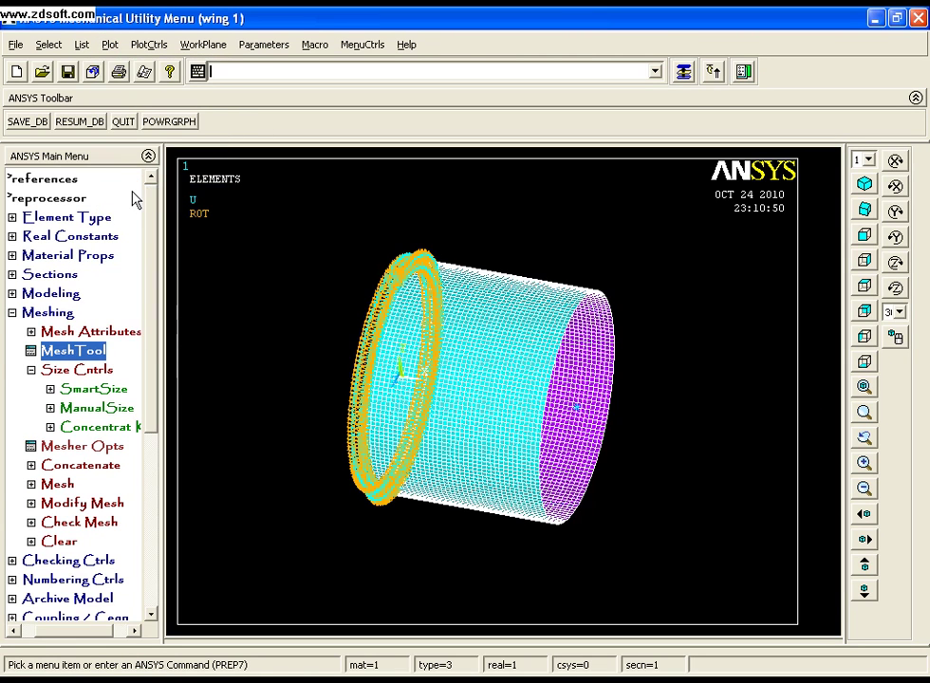
pyautogui.click(863, 411)
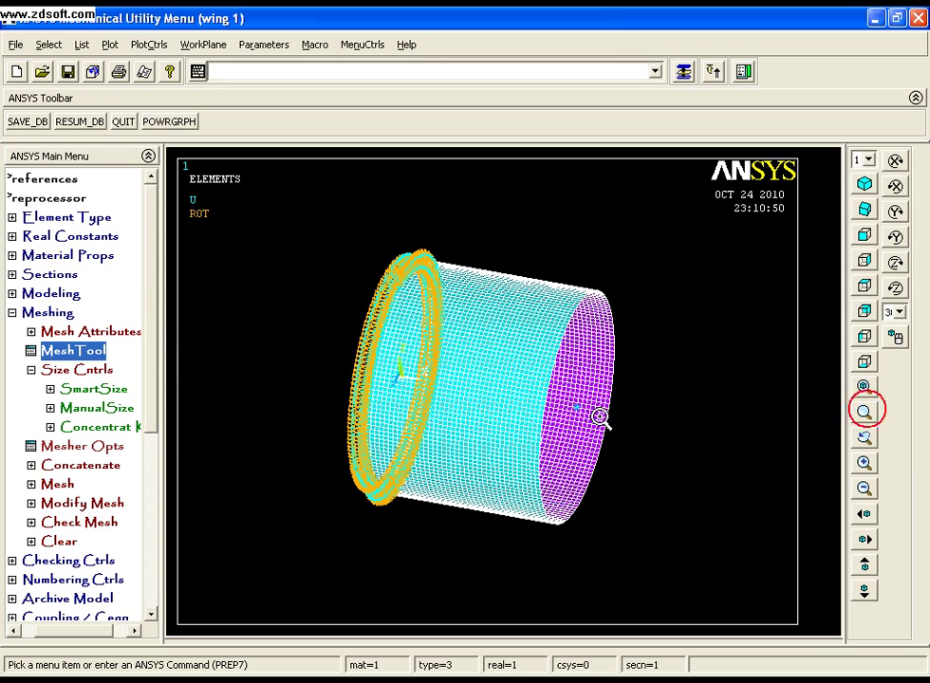
pyautogui.click(578, 401)
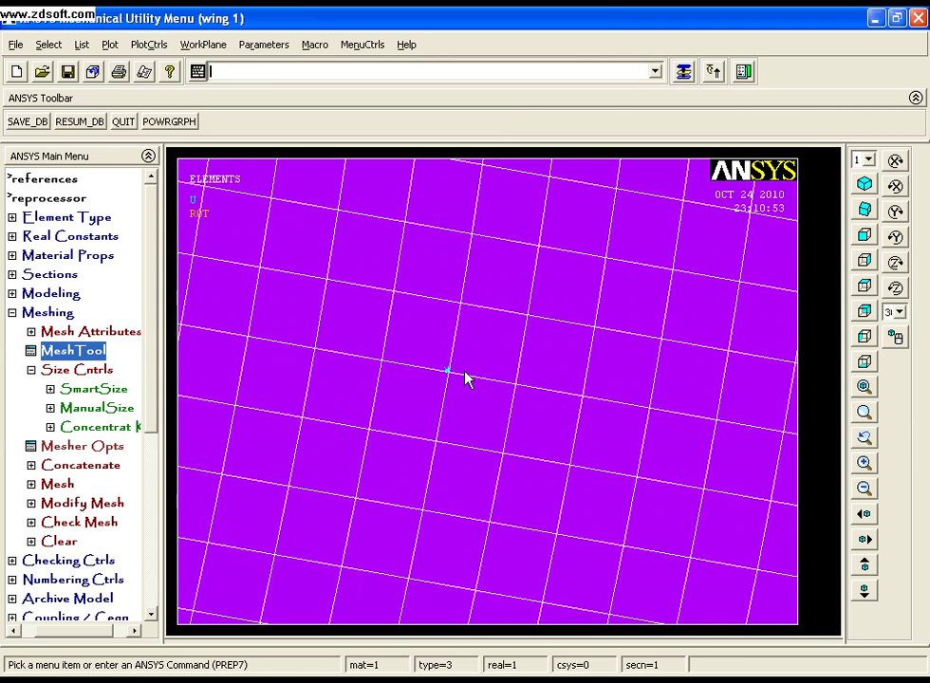
pyautogui.moveTo(521, 386)
pyautogui.keyDown('ctrl'); pyautogui.mouseDown(button='middle')
pyautogui.moveTo(493, 384)
pyautogui.moveTo(504, 400)
pyautogui.moveTo(477, 387)
pyautogui.mouseUp(button='middle'); pyautogui.keyUp('ctrl')
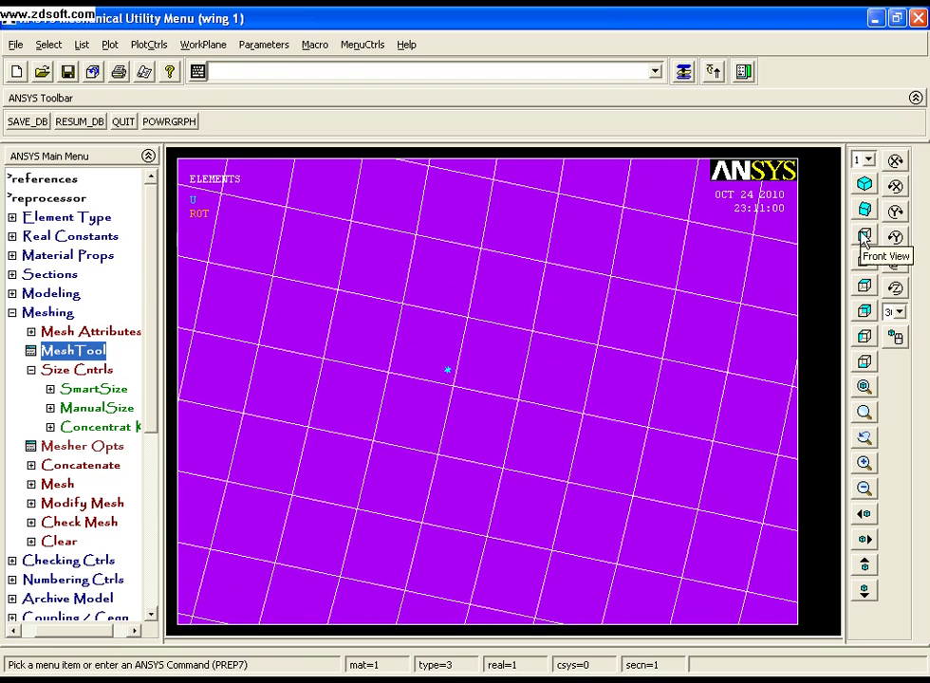
pyautogui.click(865, 386)
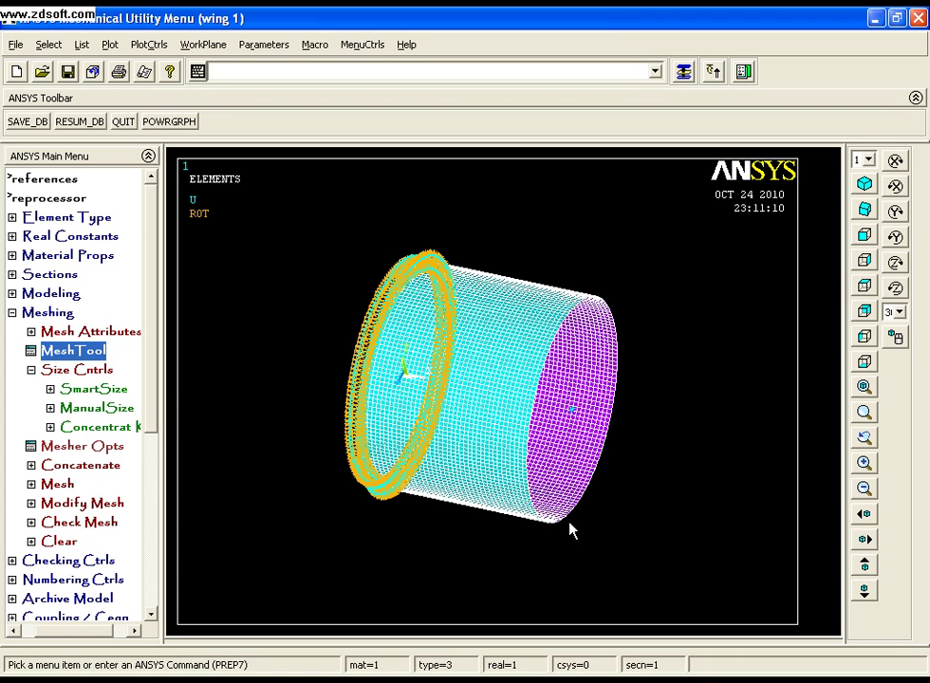
# - Box-select the 161 nodes along the cylinder's right end edge in front view
pyautogui.click(46, 45)
pyautogui.click(62, 66)
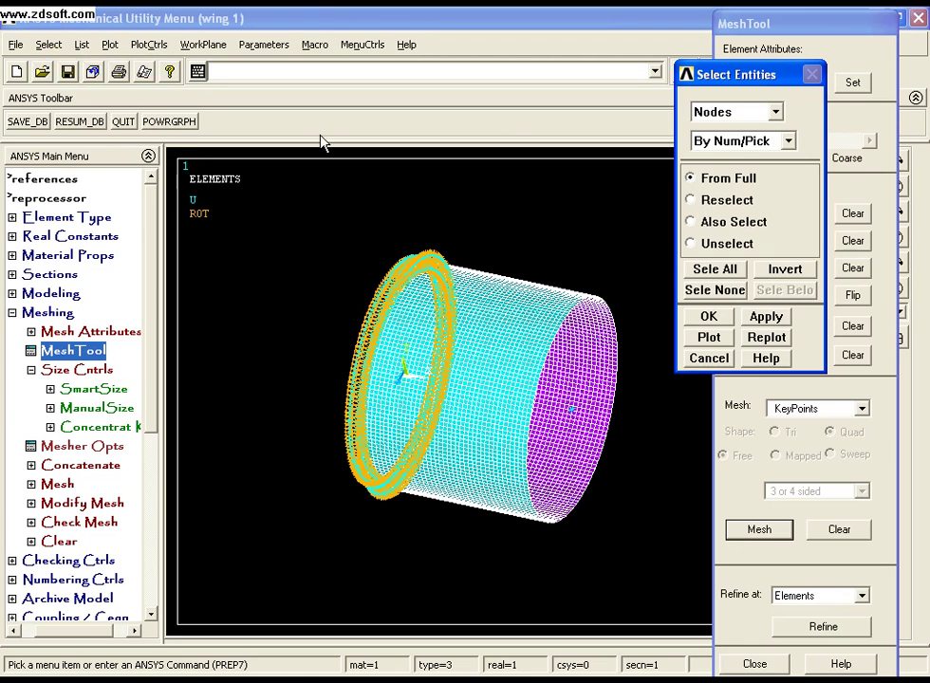
pyautogui.click(776, 113)
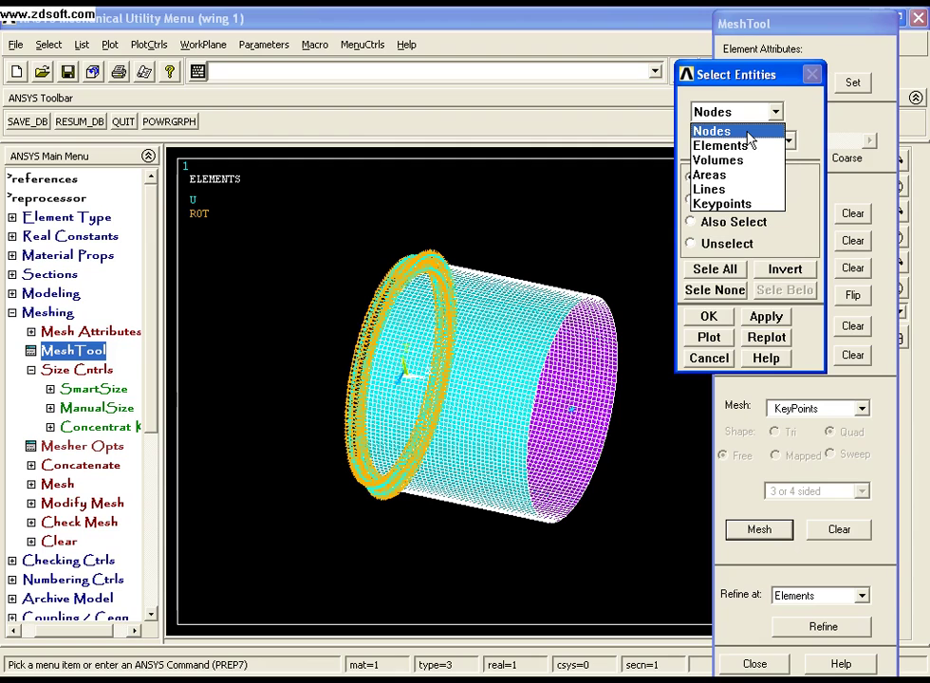
pyautogui.click(749, 138)
pyautogui.click(708, 316)
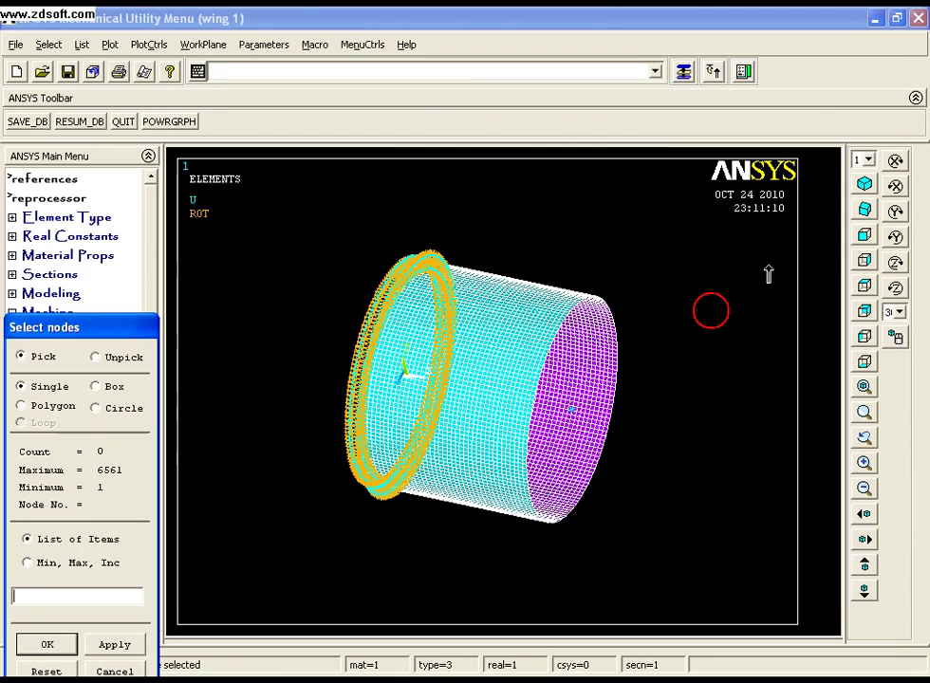
pyautogui.click(863, 252)
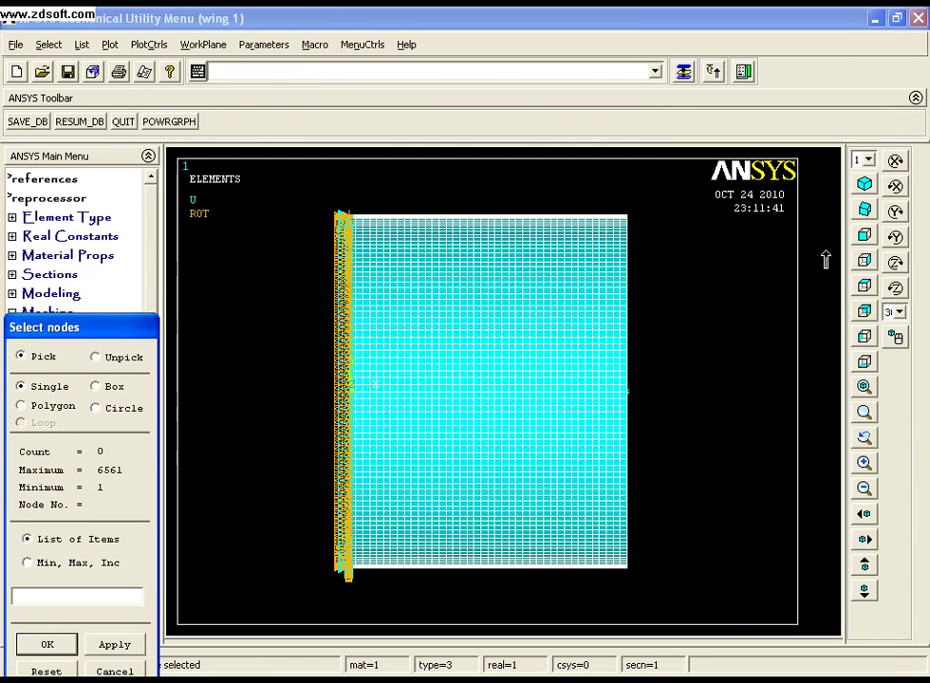
pyautogui.moveTo(125, 331); pyautogui.dragTo(132, 173)
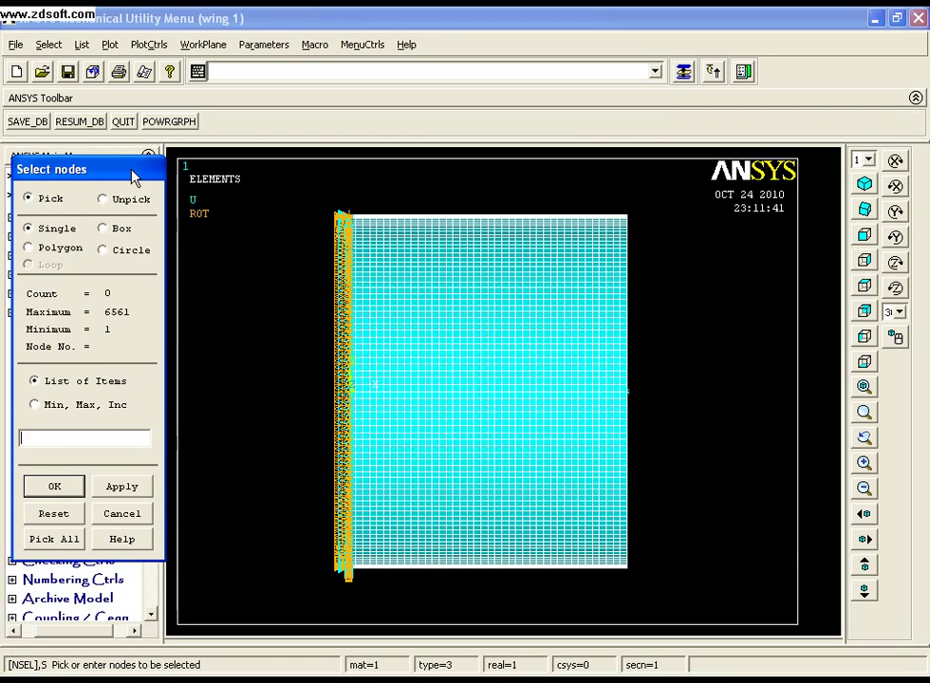
pyautogui.click(122, 229)
pyautogui.moveTo(667, 202); pyautogui.dragTo(623, 588)
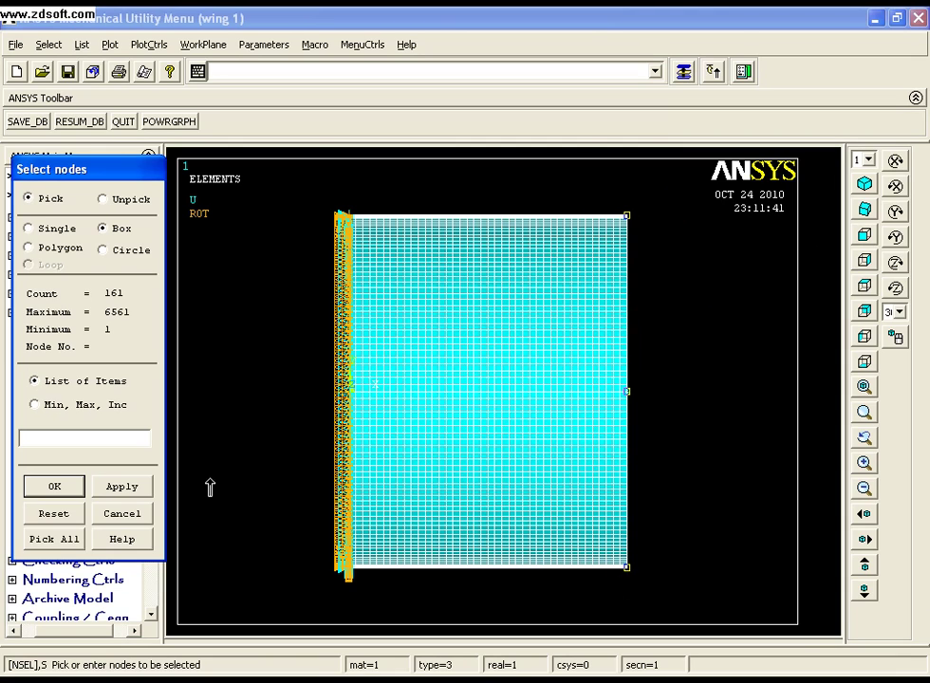
pyautogui.click(67, 487)
# - Plot only the selected end-node ring, viewed in oblique then isometric view
pyautogui.click(109, 44)
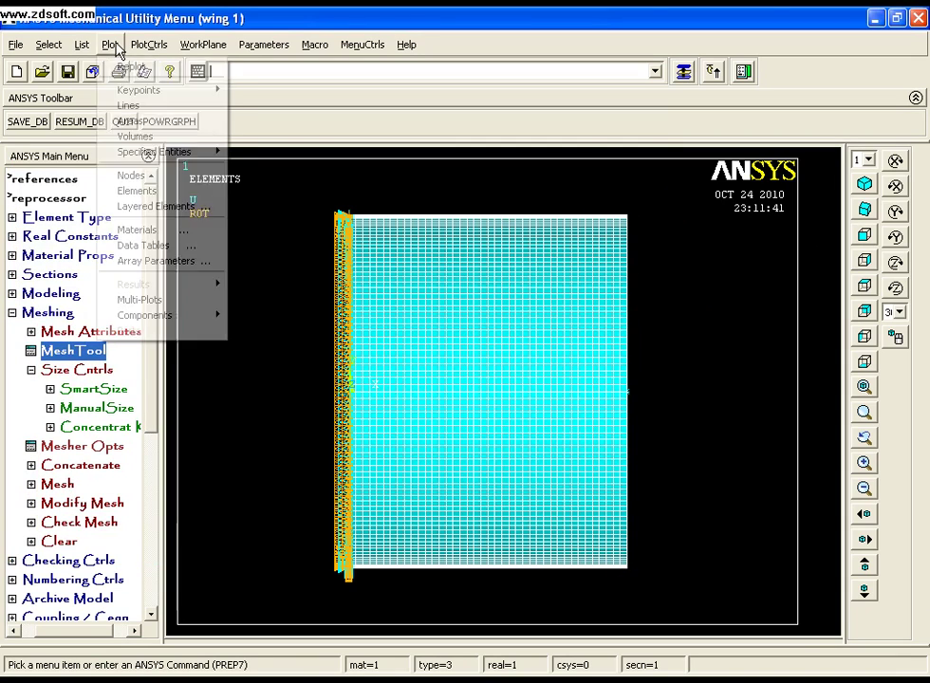
pyautogui.click(124, 175)
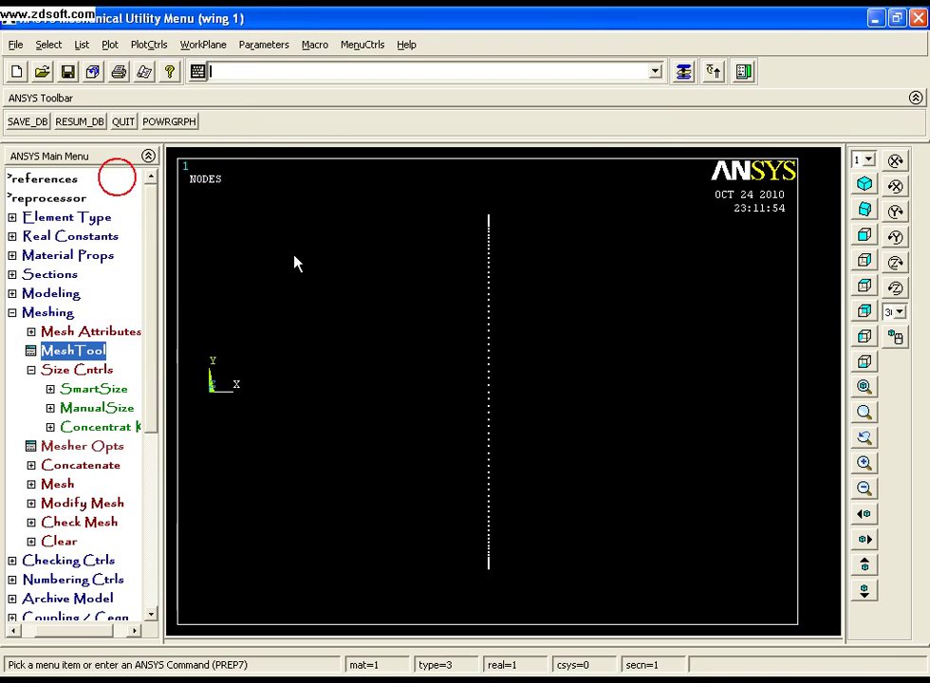
pyautogui.click(864, 211)
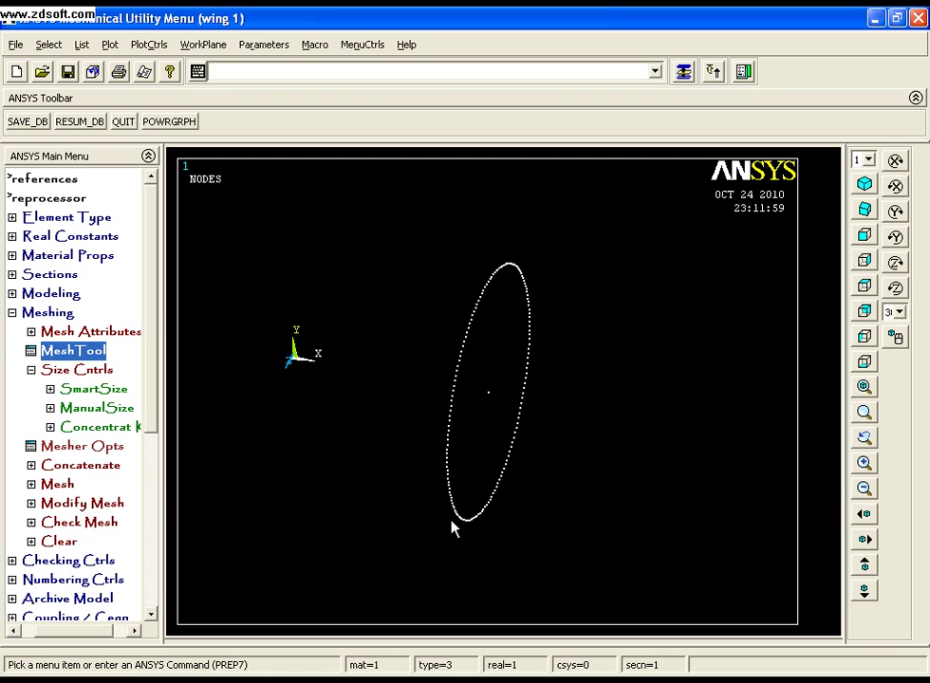
pyautogui.click(864, 184)
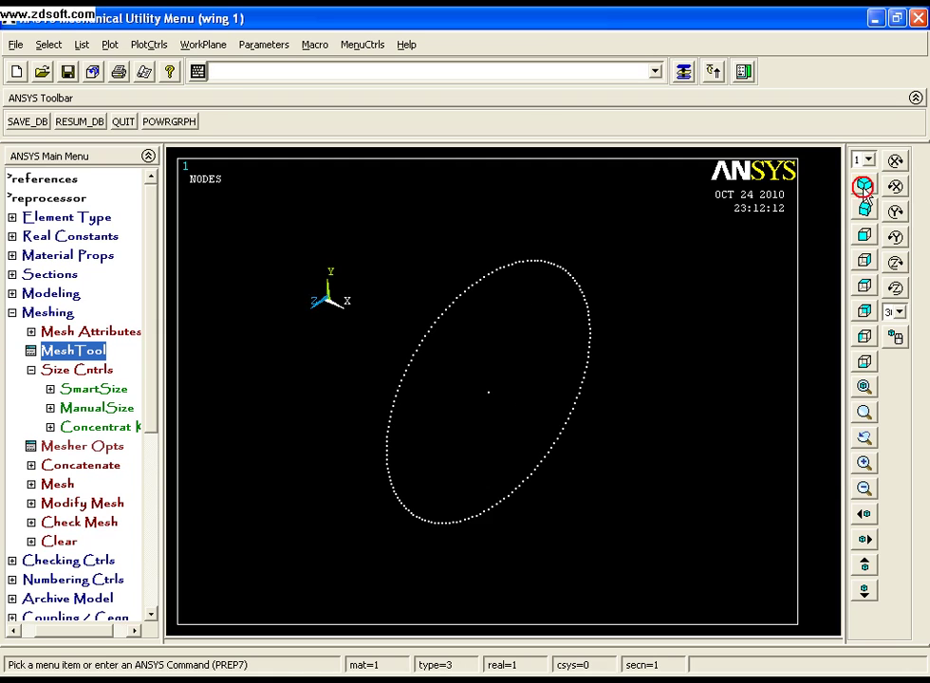
# - Start a rigid region and pick centre node 6561 as its master node
pyautogui.click(66, 313)
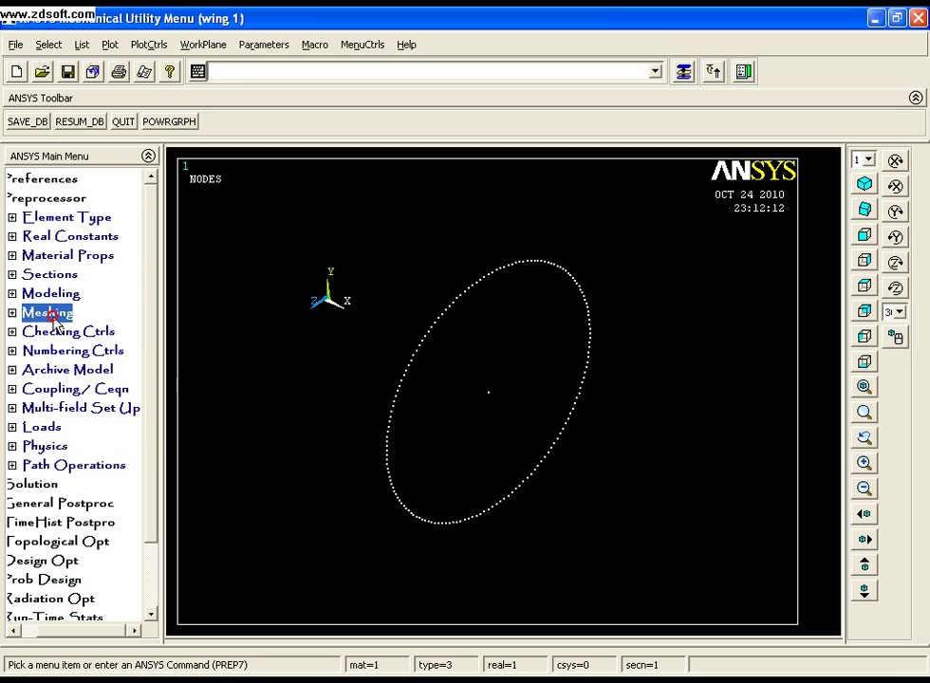
pyautogui.click(83, 391)
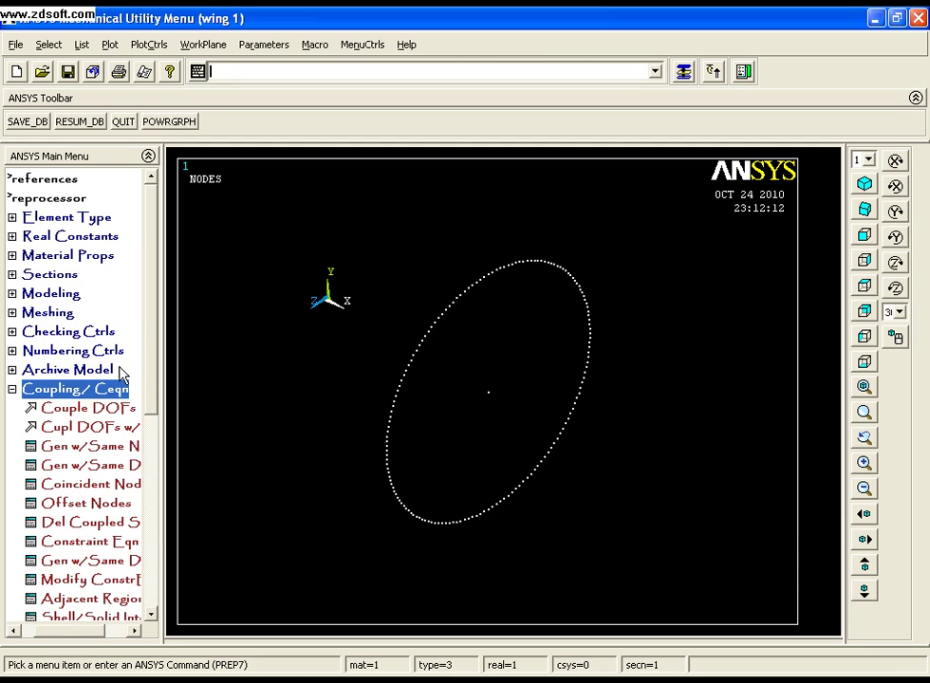
pyautogui.moveTo(146, 370); pyautogui.dragTo(163, 496)
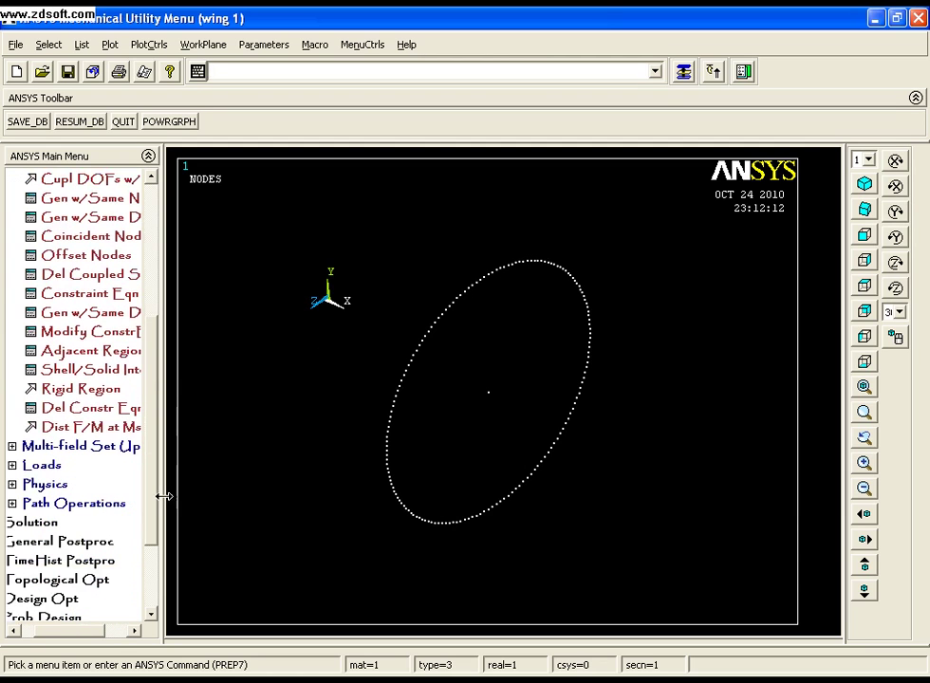
pyautogui.click(83, 390)
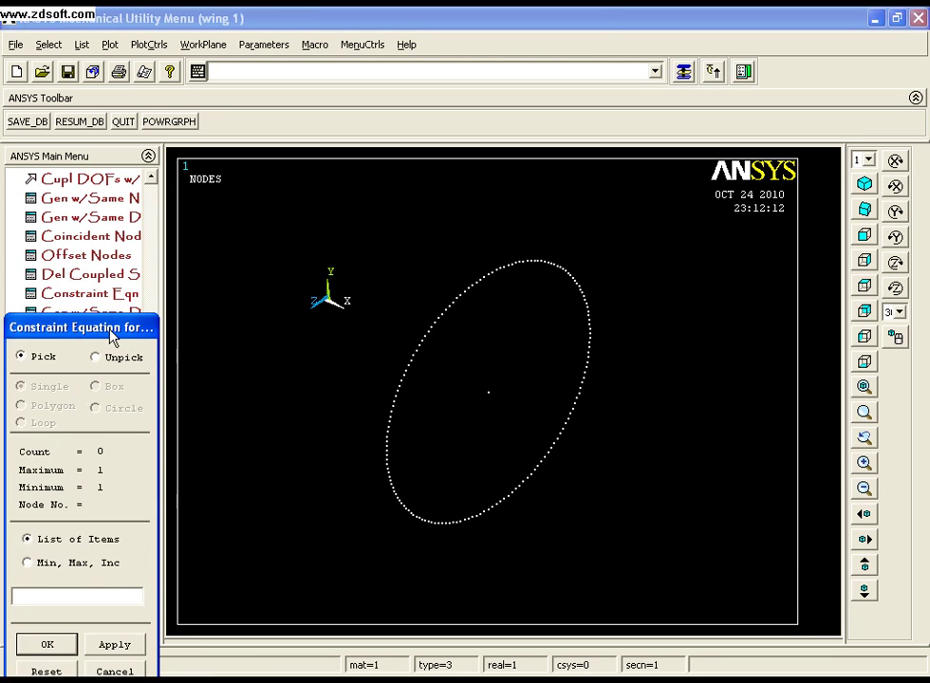
pyautogui.moveTo(114, 332); pyautogui.dragTo(131, 157)
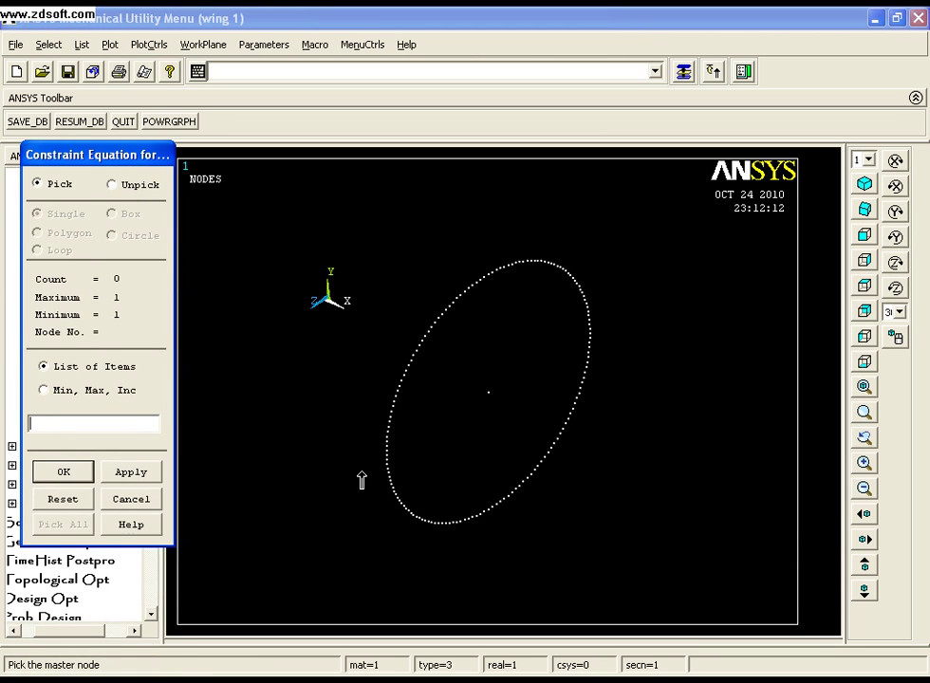
pyautogui.click(490, 396)
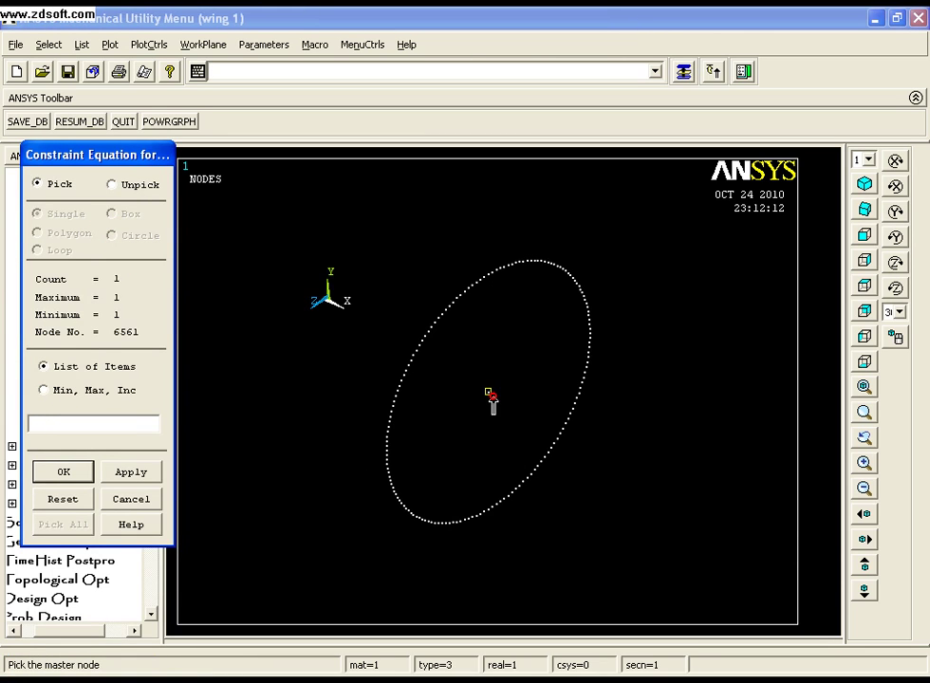
pyautogui.click(57, 472)
# - Circle-pick the ring nodes as slaves, unpicking the centre node to leave 160 nodes
pyautogui.moveTo(133, 326); pyautogui.dragTo(149, 175)
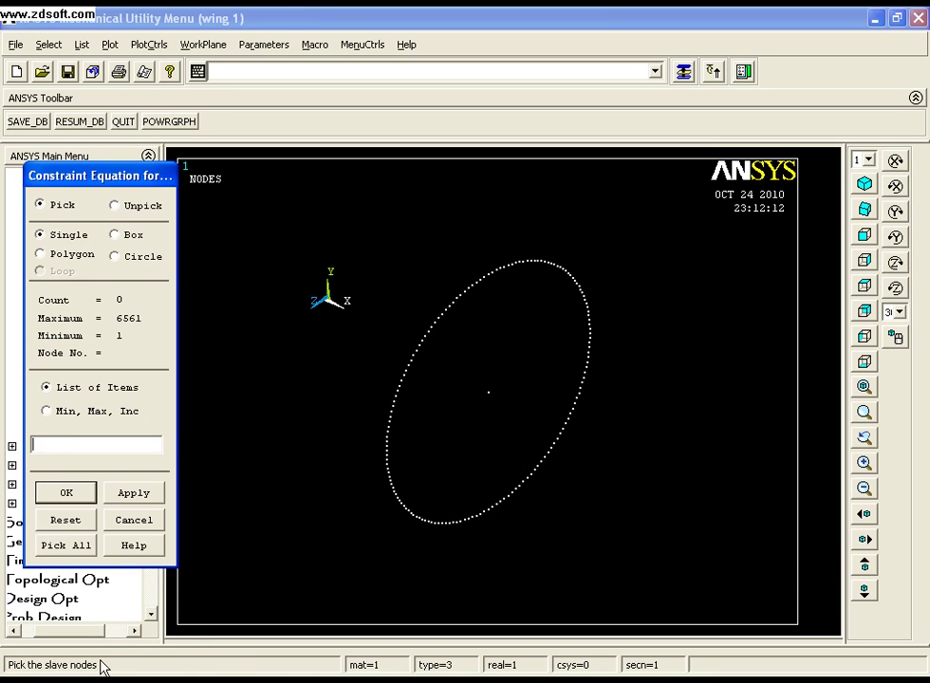
pyautogui.click(115, 257)
pyautogui.moveTo(484, 396); pyautogui.dragTo(585, 249)
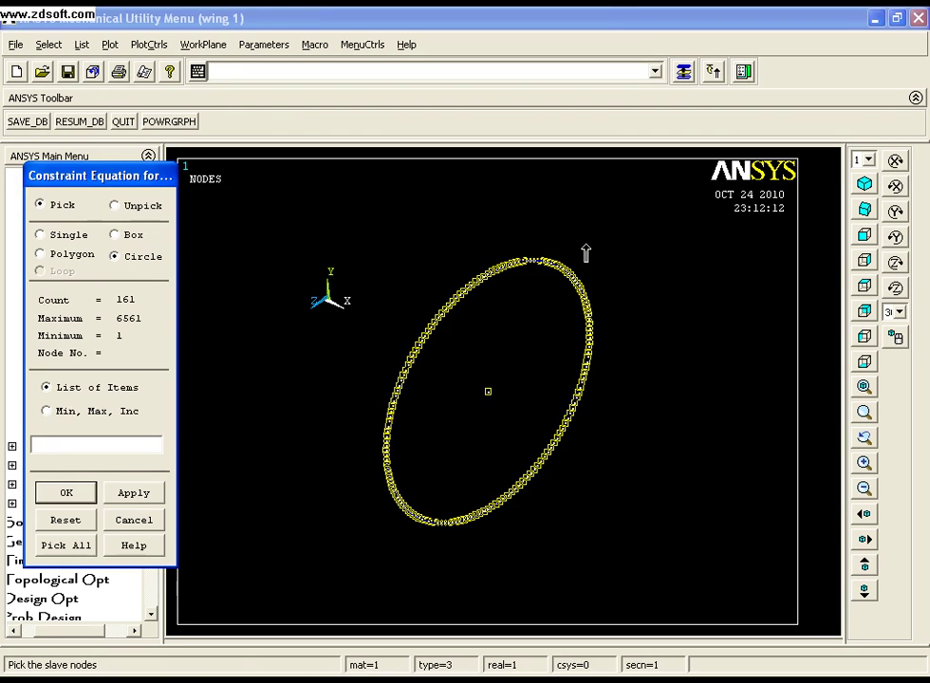
pyautogui.rightClick(498, 384)
pyautogui.moveTo(496, 376); pyautogui.dragTo(493, 387)
pyautogui.rightClick(493, 385)
# - Confirm the 160 slave nodes and create the rigid region with Ldof set to All applicable
pyautogui.click(66, 493)
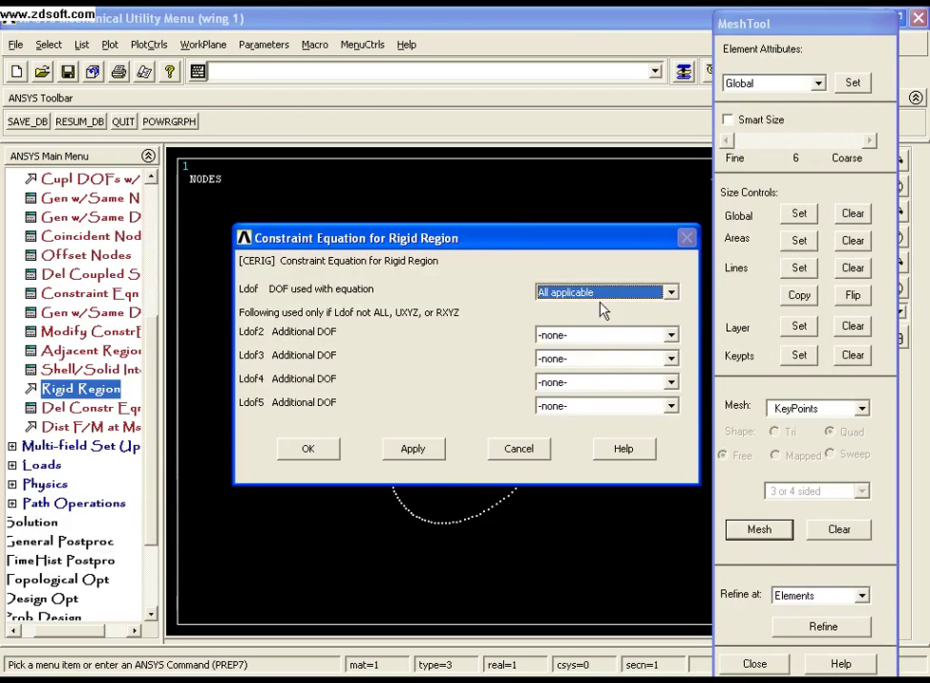
pyautogui.click(671, 292)
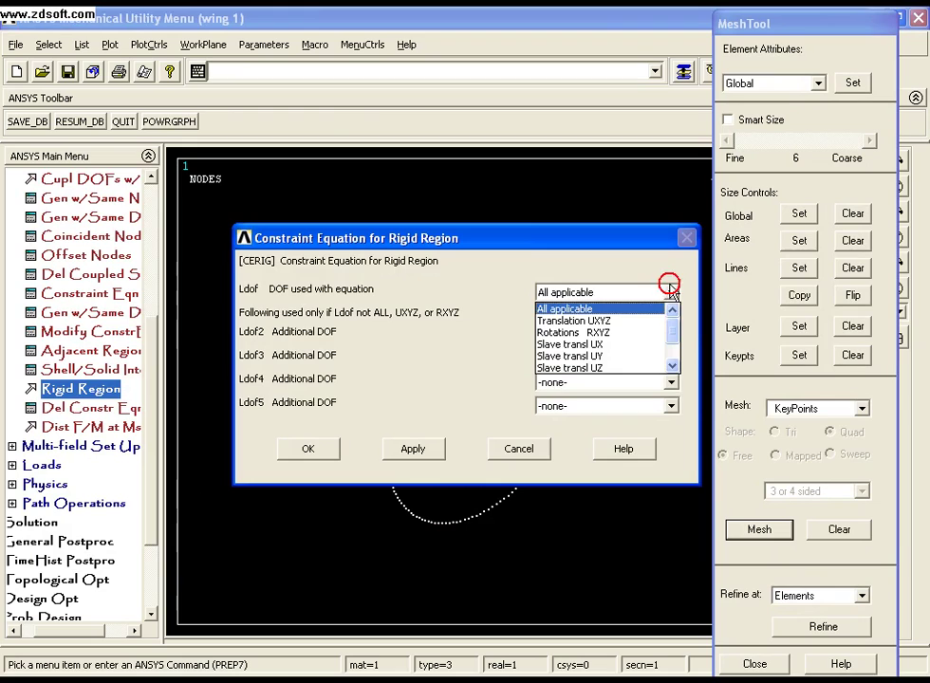
pyautogui.click(583, 303)
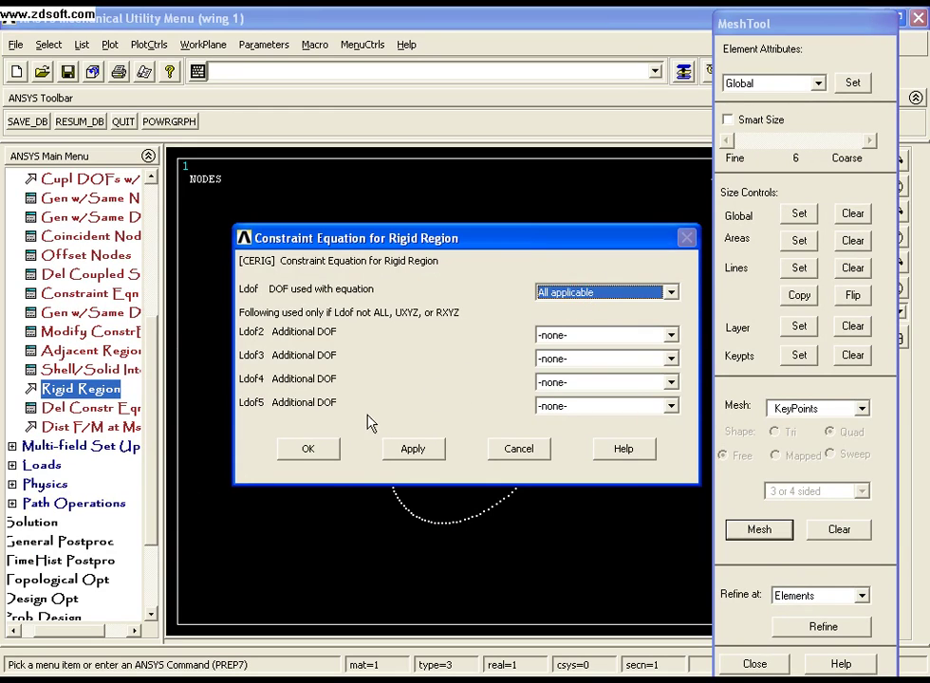
pyautogui.click(323, 446)
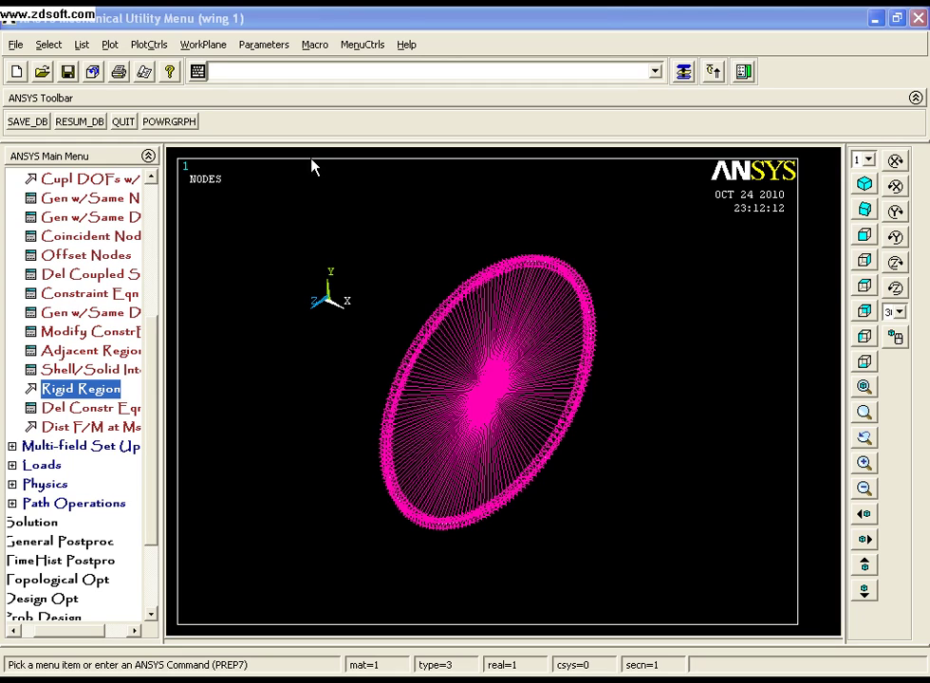
# - Reselect everything in the model and plot all its nodes
pyautogui.click(48, 45)
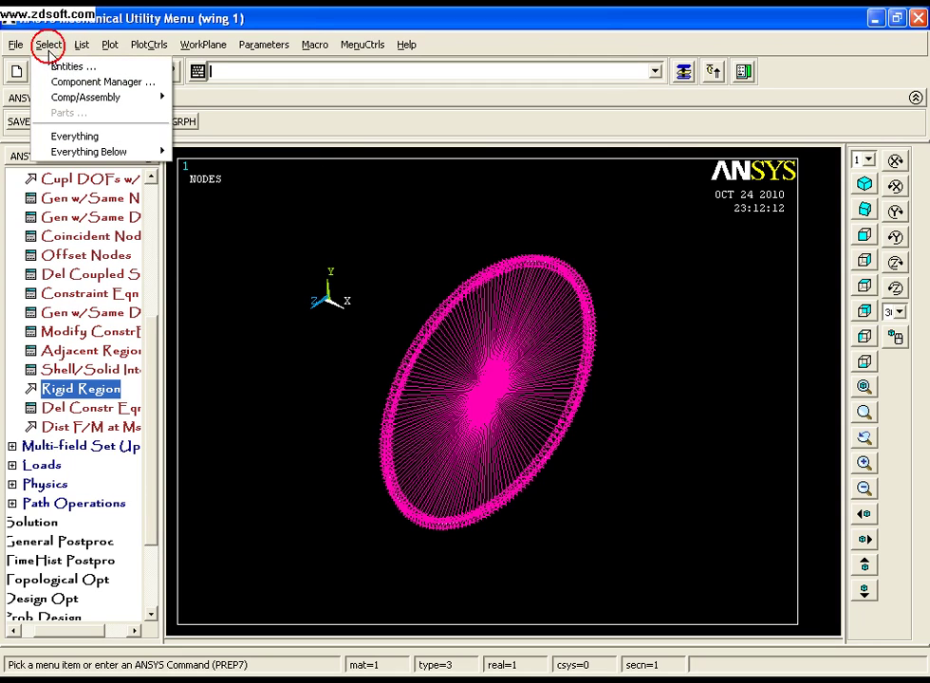
pyautogui.click(62, 138)
pyautogui.click(110, 44)
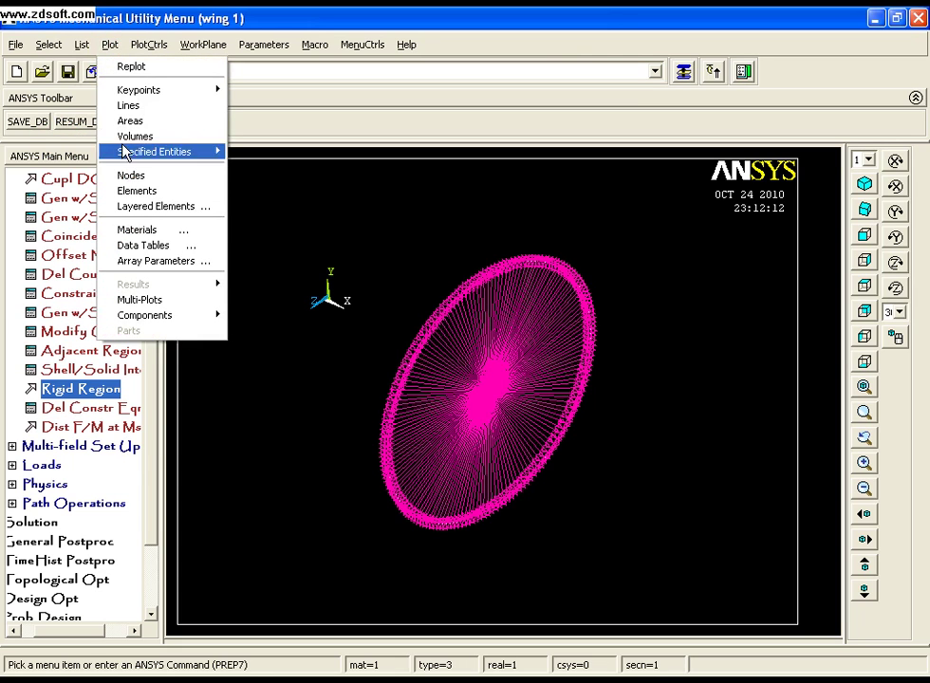
pyautogui.click(129, 179)
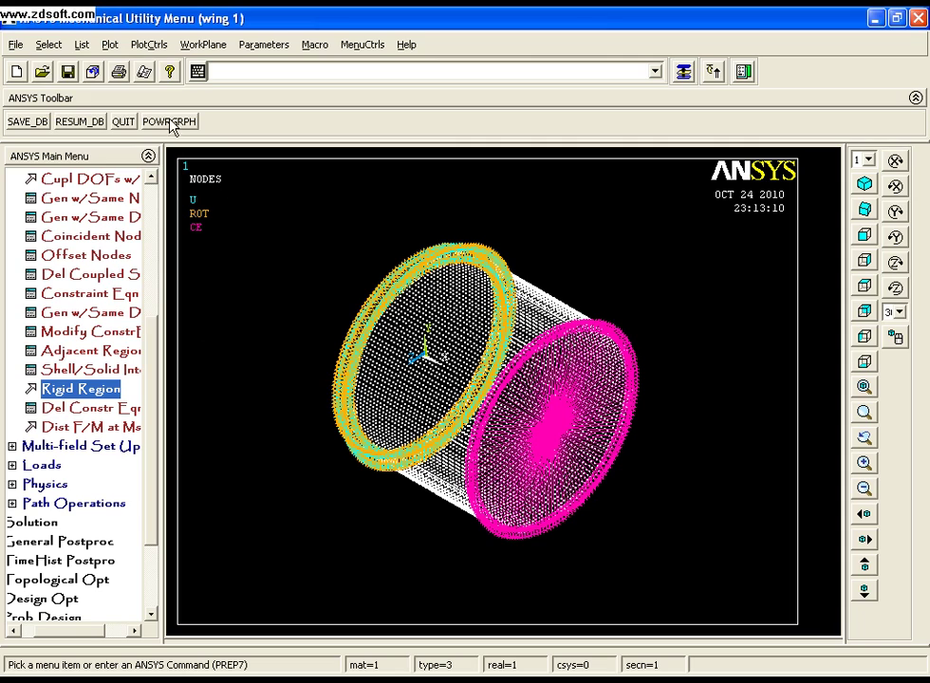
# - Close Select Entities without changes, then plot the whole model as elements
pyautogui.click(49, 44)
pyautogui.click(80, 65)
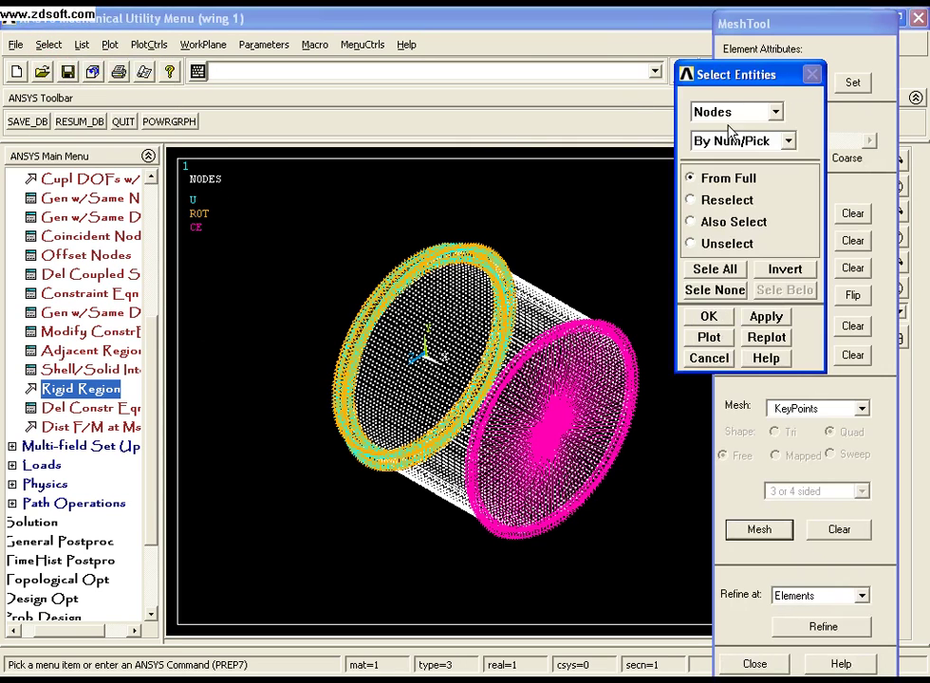
pyautogui.click(775, 112)
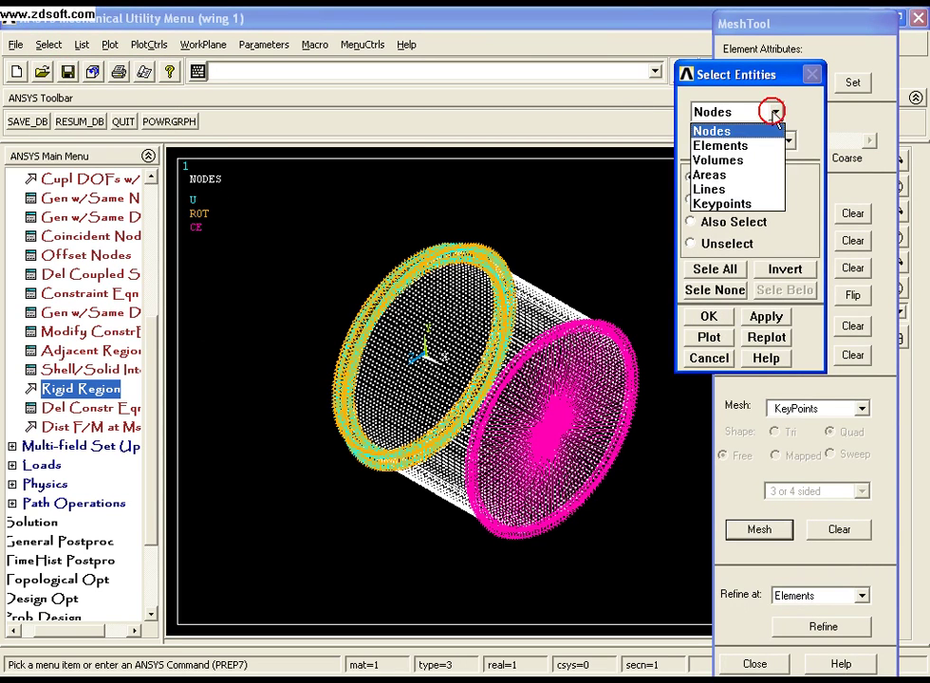
pyautogui.click(776, 111)
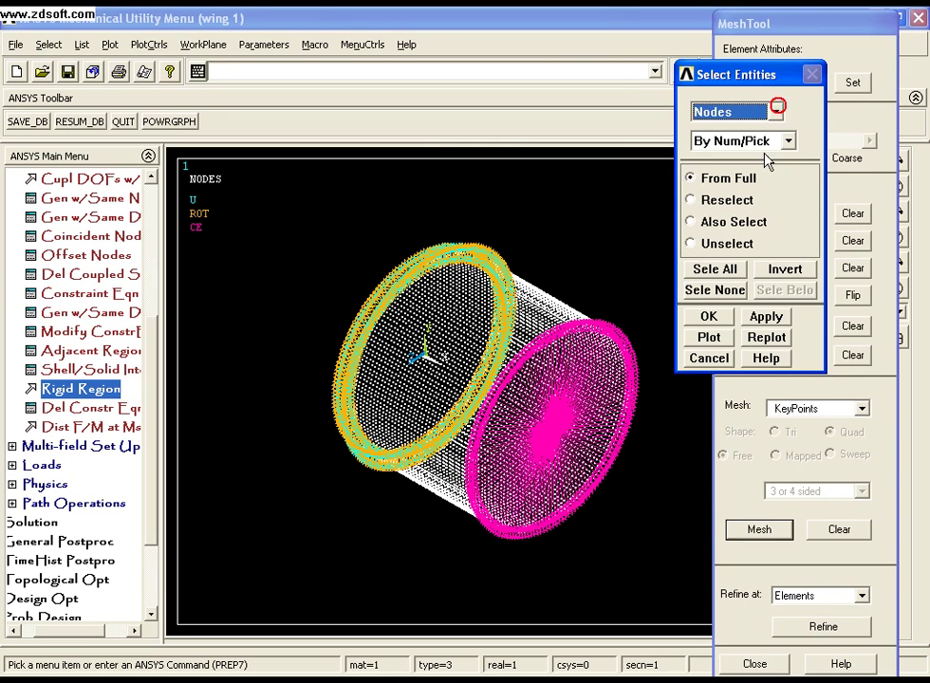
pyautogui.click(714, 357)
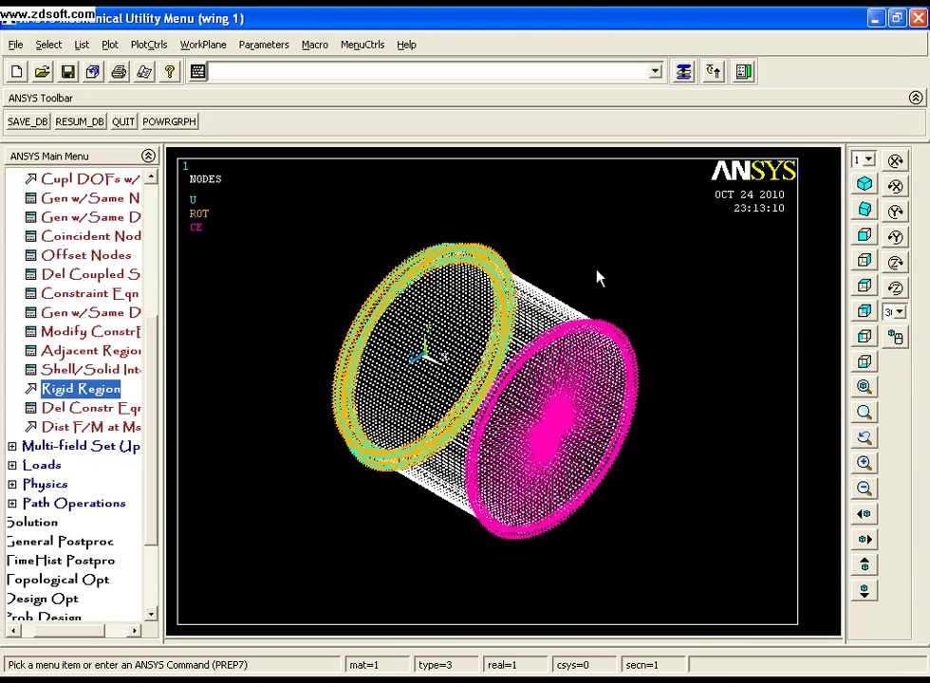
pyautogui.click(109, 45)
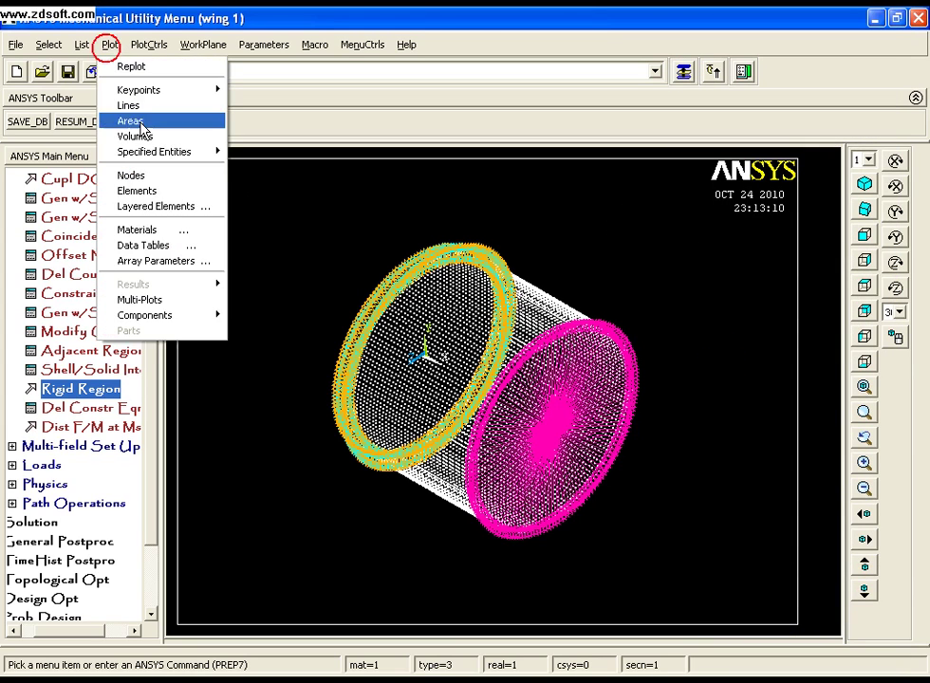
pyautogui.click(145, 191)
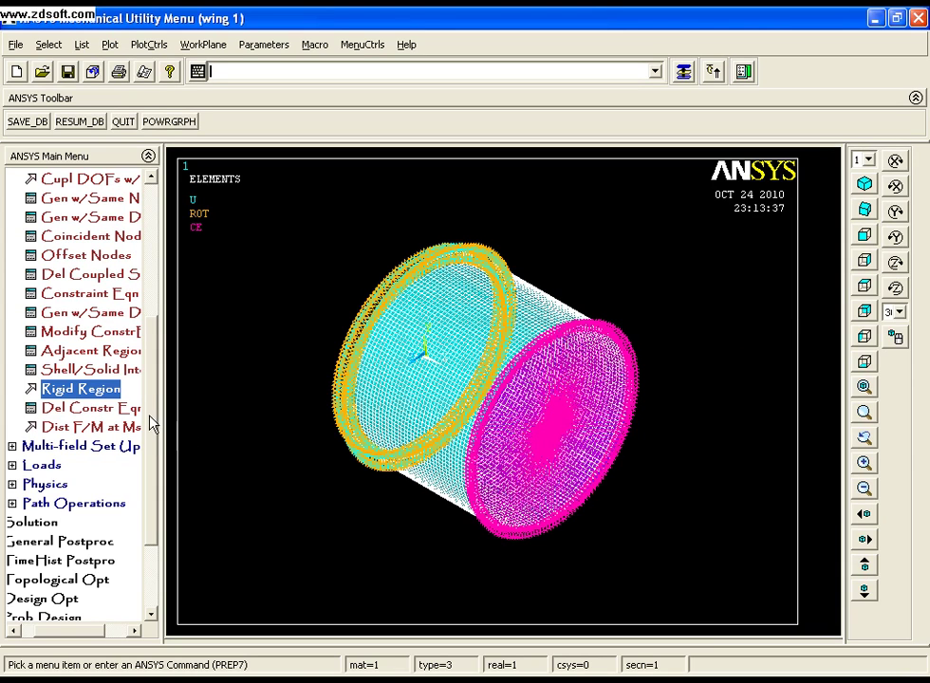
# - Start a Force/Moment on Nodes load and pick centre node 6561 in front view
pyautogui.scroll(4, 151, 424)
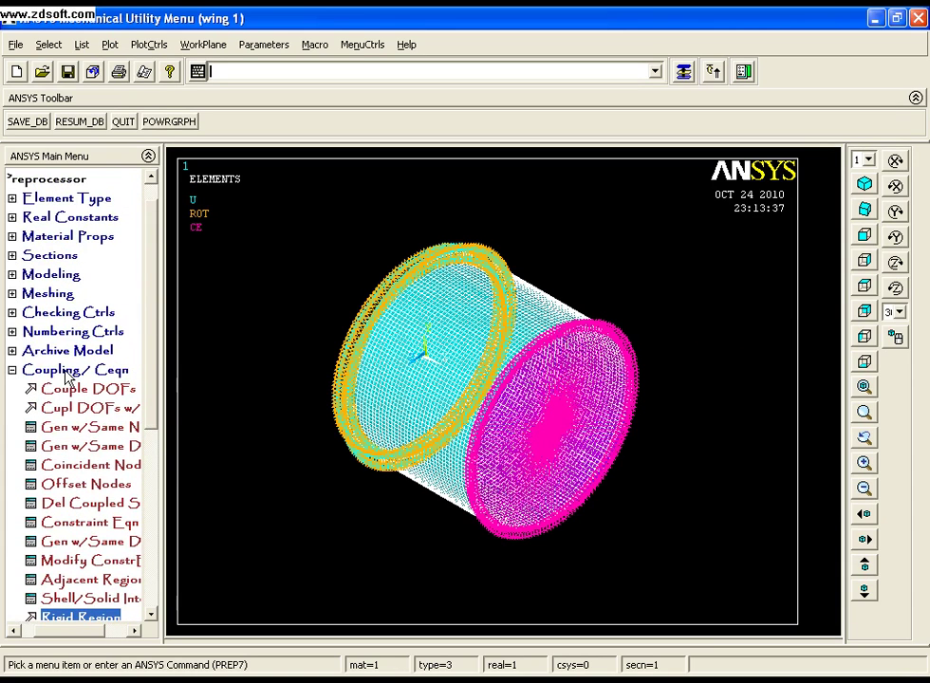
pyautogui.click(67, 370)
pyautogui.click(46, 408)
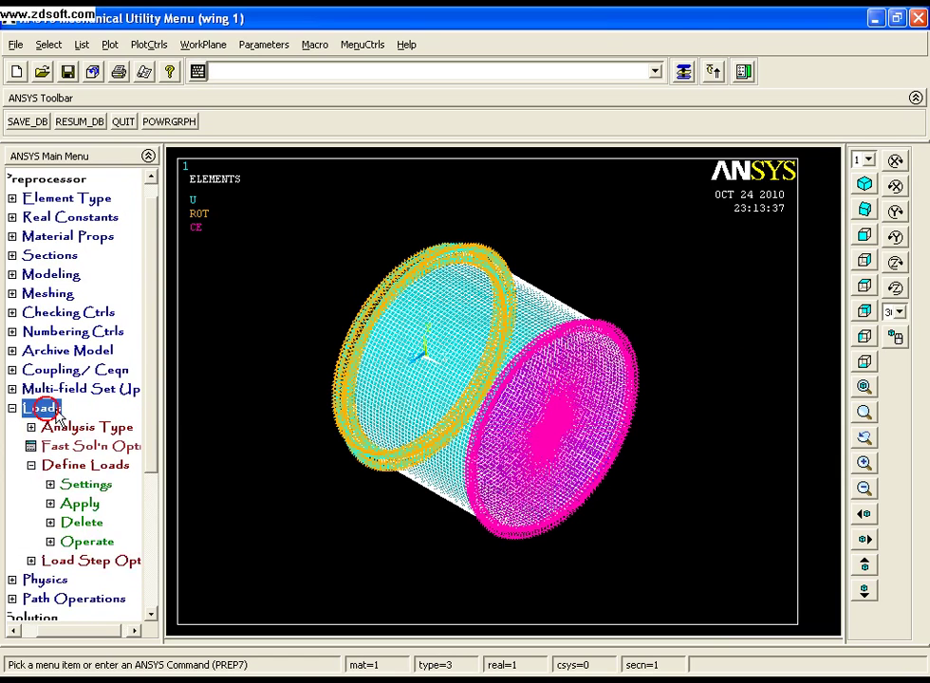
pyautogui.click(80, 502)
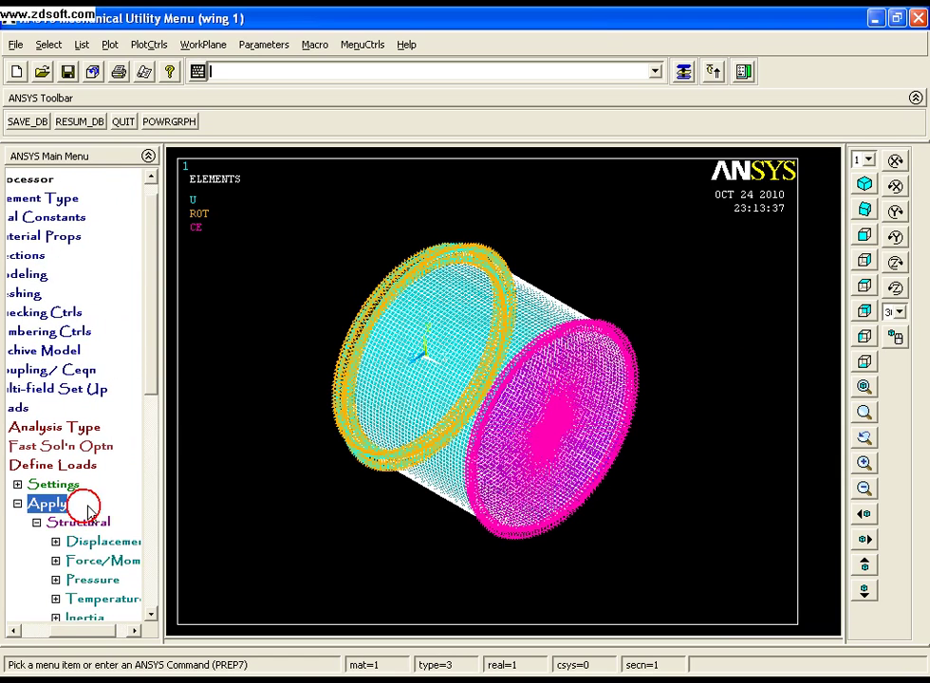
pyautogui.click(95, 565)
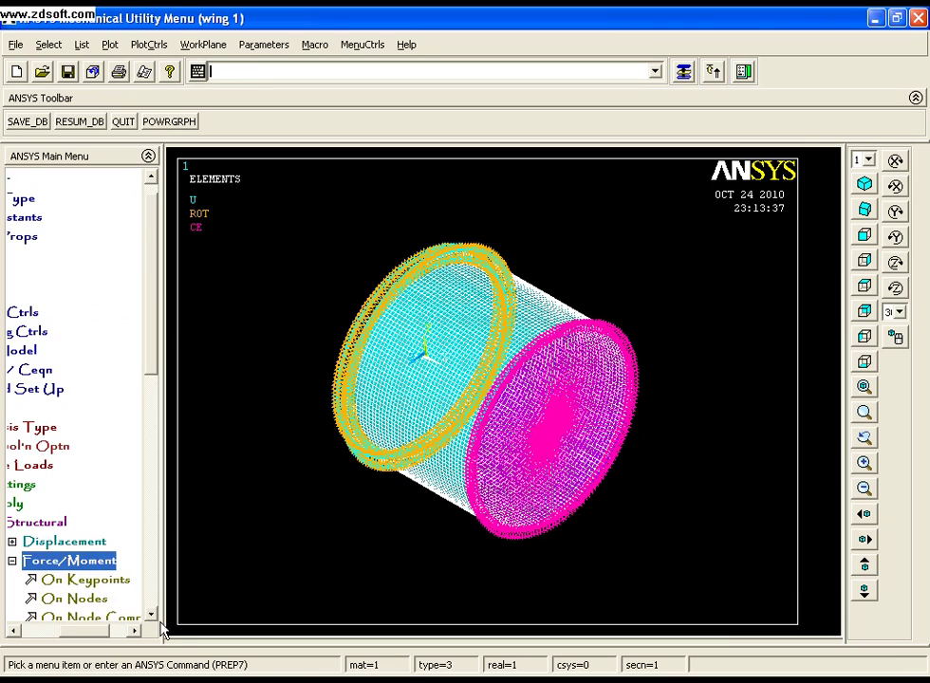
pyautogui.click(150, 615)
pyautogui.click(86, 561)
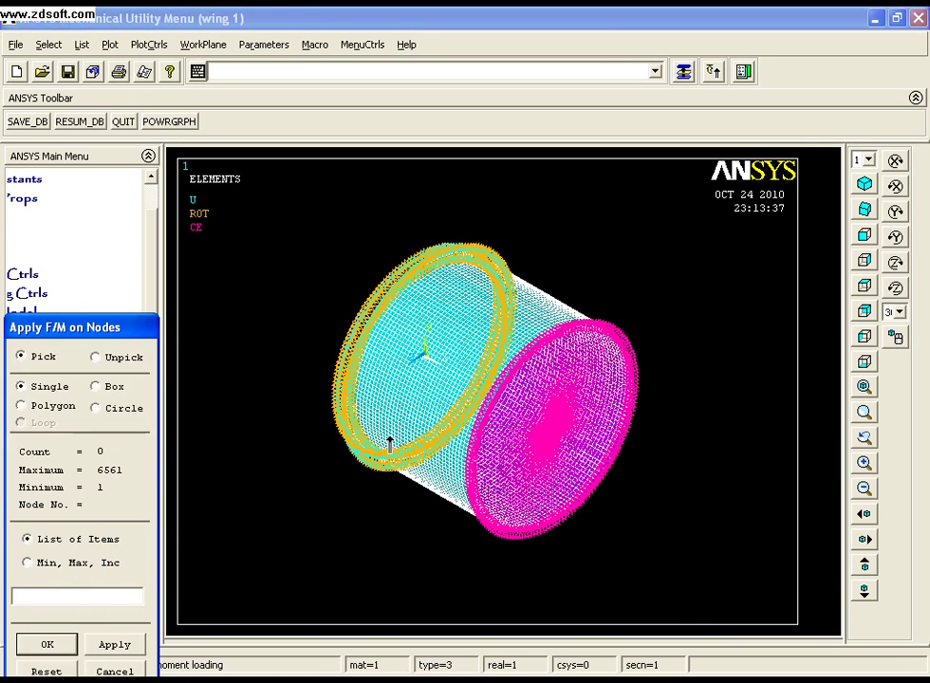
pyautogui.click(863, 234)
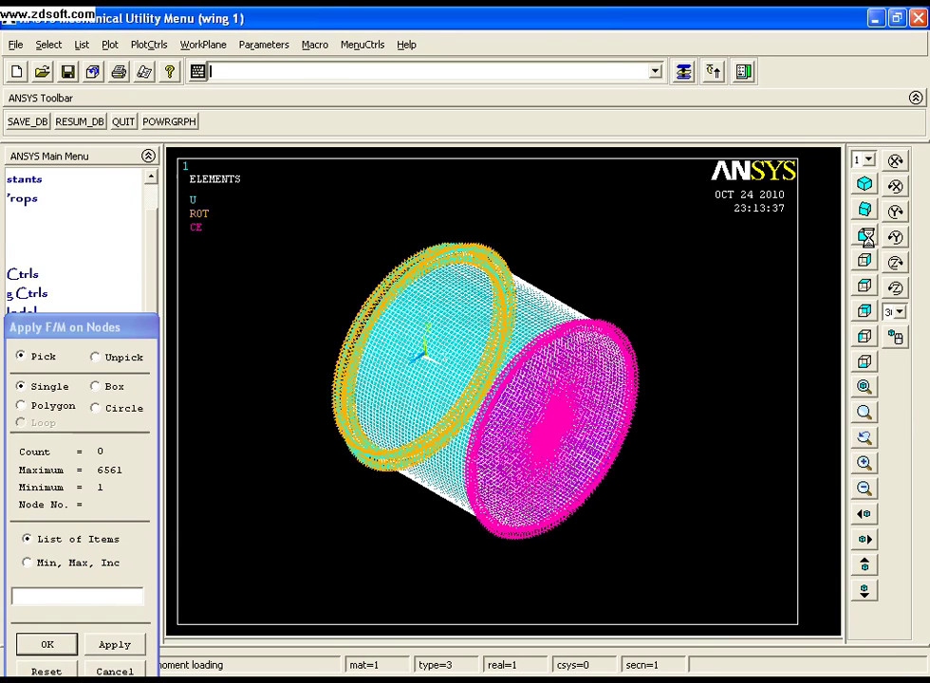
pyautogui.click(863, 271)
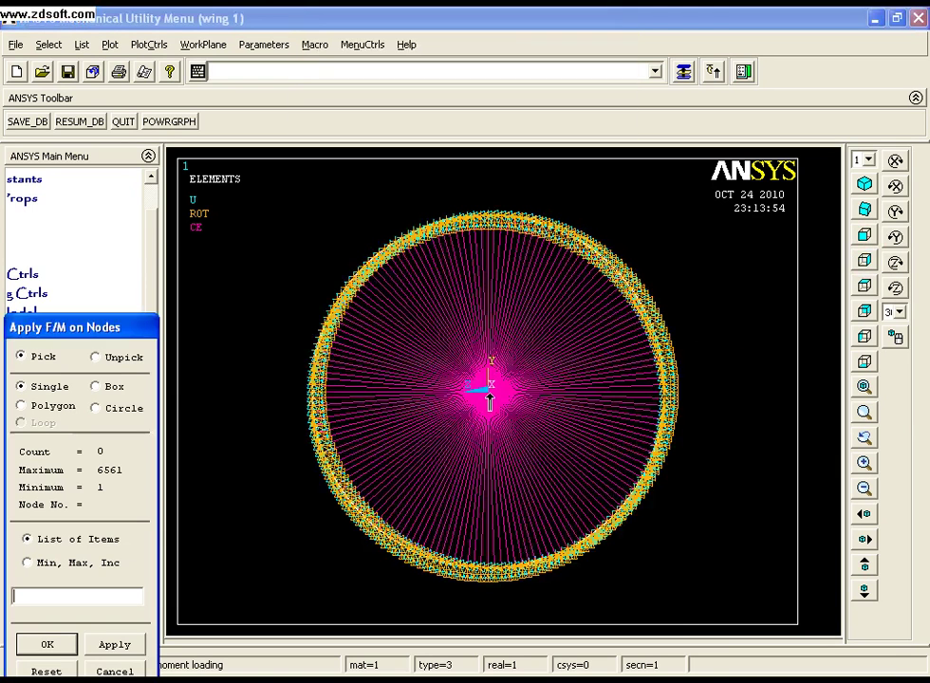
pyautogui.click(479, 392)
# - Apply an FY force of -10000 to centre node 6561
pyautogui.click(52, 644)
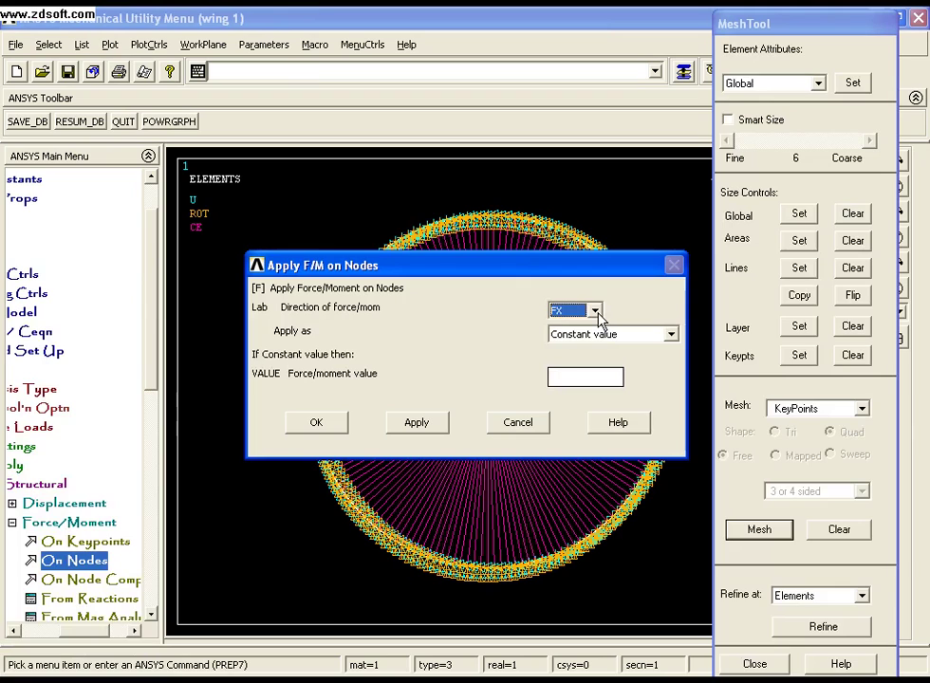
pyautogui.click(595, 312)
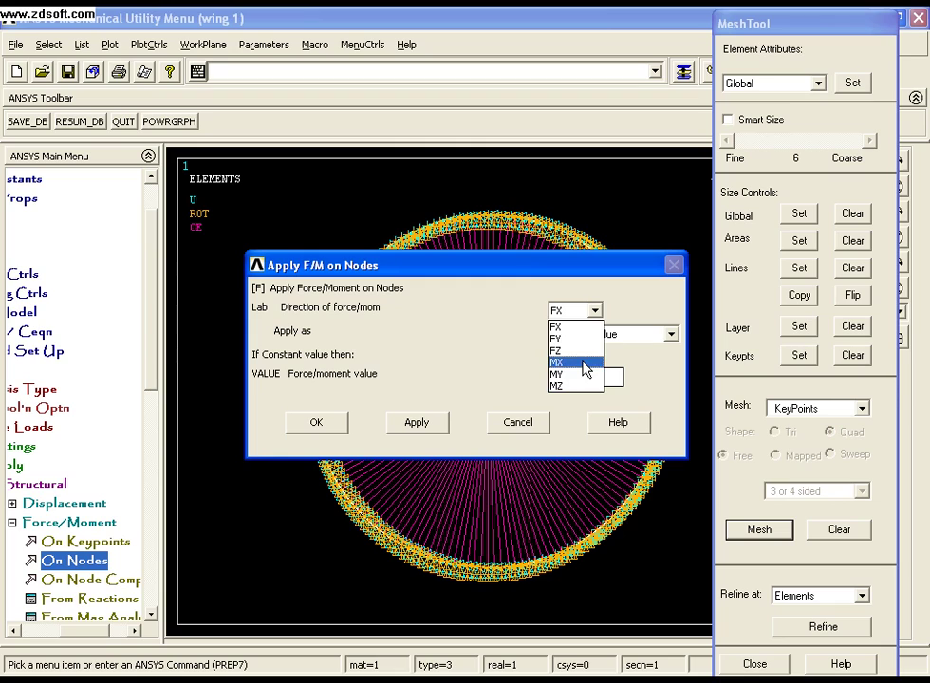
pyautogui.click(585, 339)
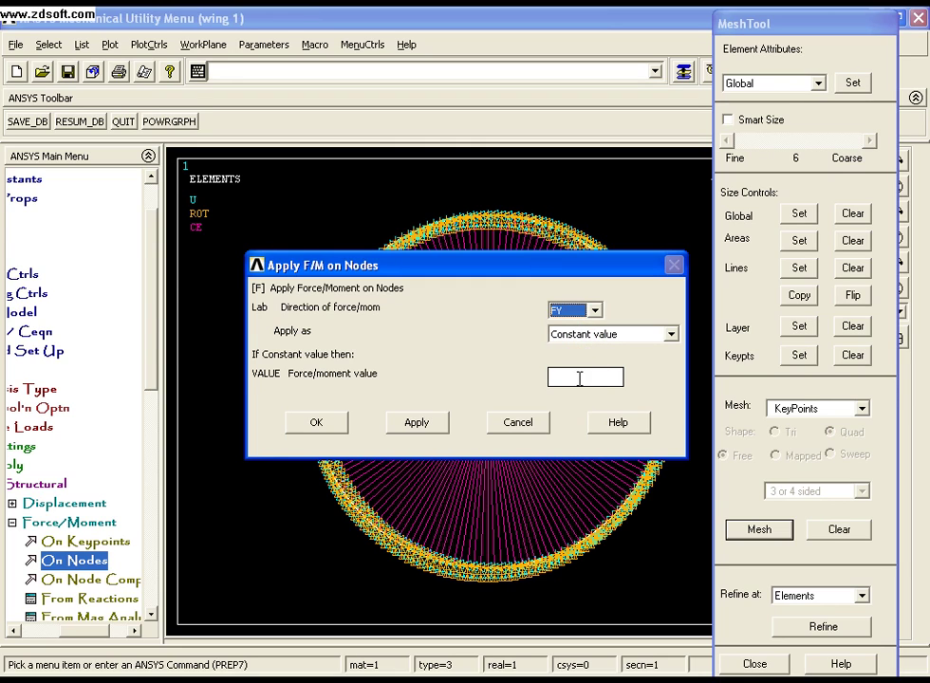
pyautogui.click(581, 375)
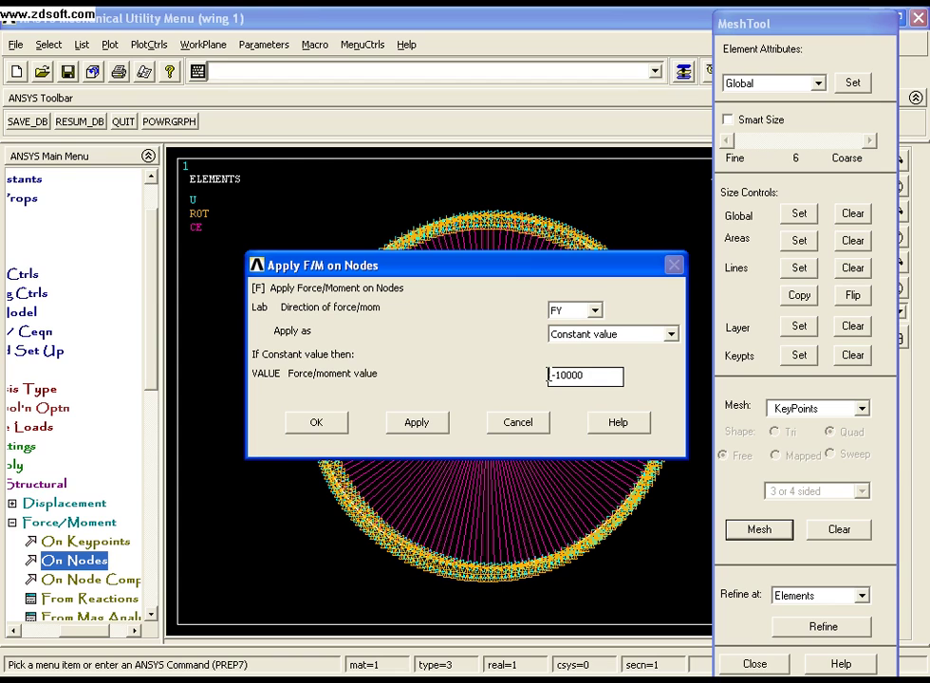
pyautogui.click(411, 423)
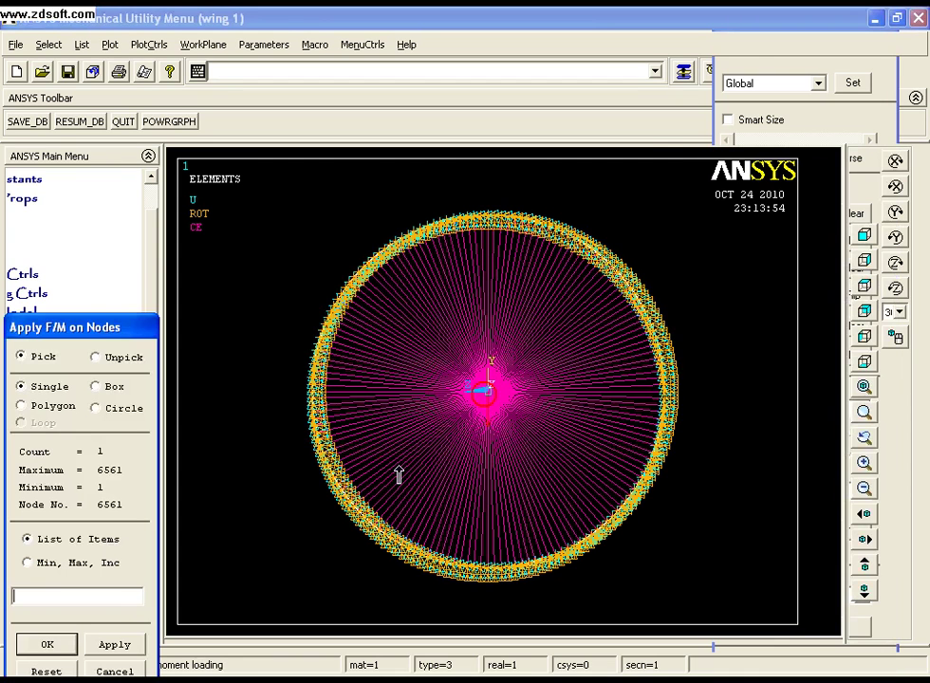
# - Apply an MX moment of 1000 to the same centre node
pyautogui.click(53, 645)
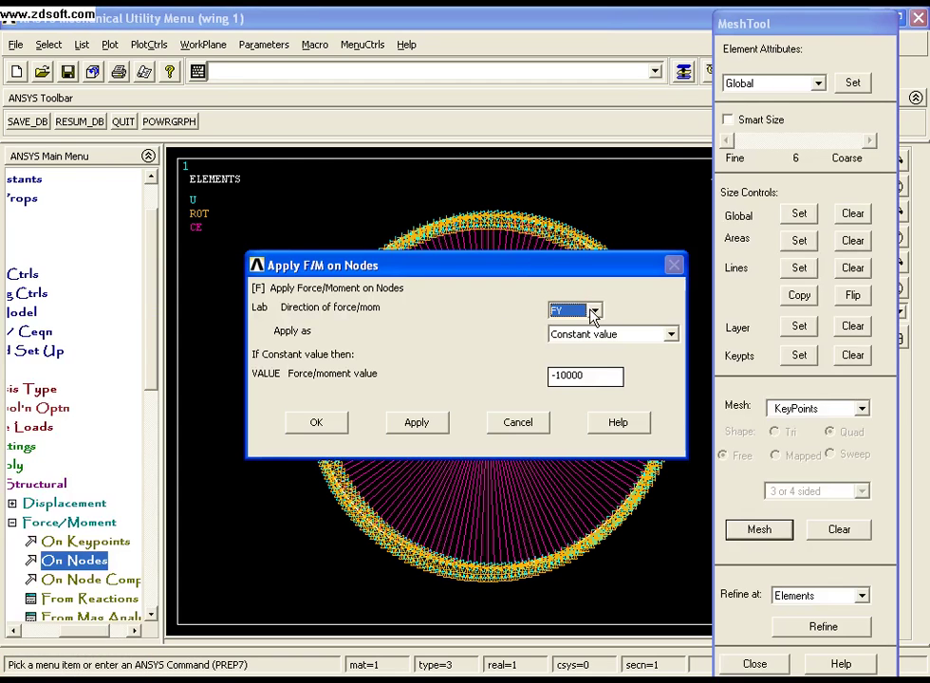
pyautogui.click(593, 313)
pyautogui.click(560, 360)
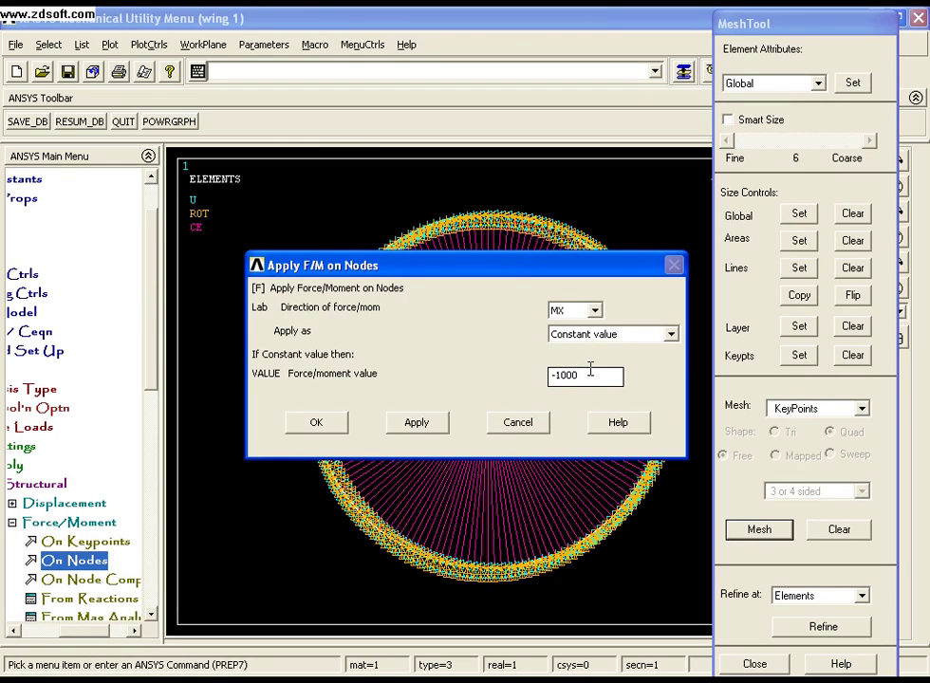
pyautogui.click(553, 376)
pyautogui.press('BackSpace')
pyautogui.click(340, 428)
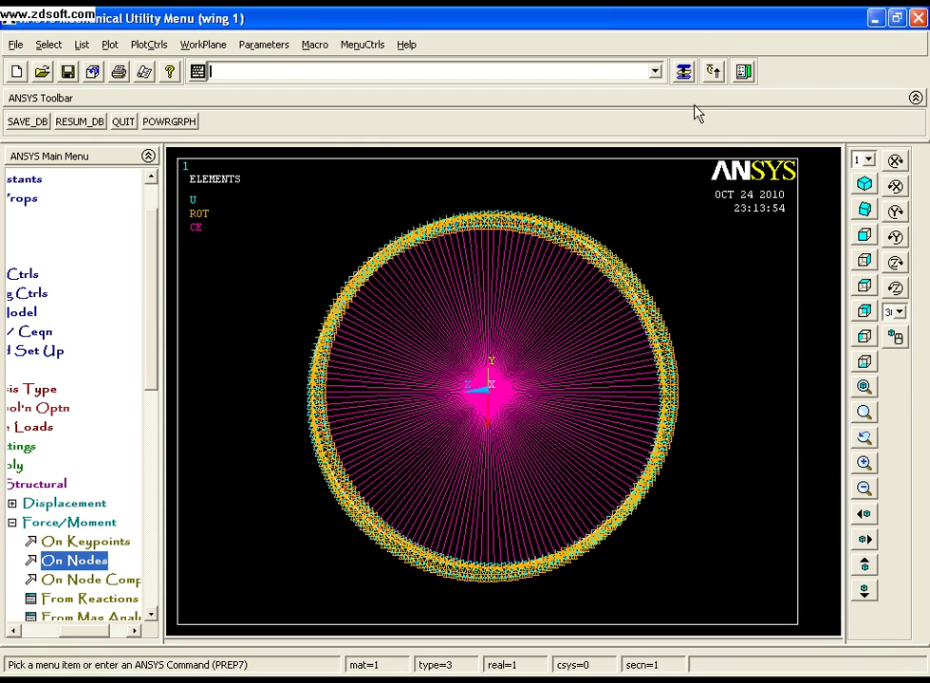
pyautogui.click(684, 73)
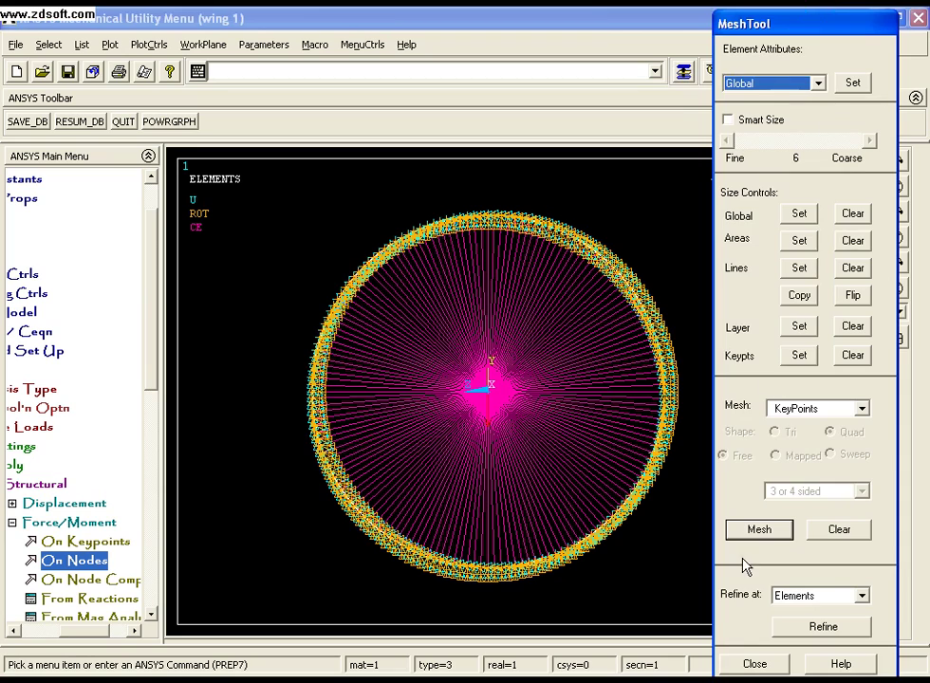
pyautogui.click(750, 664)
# - Solve the current load step, proceeding past the verify warning
pyautogui.click(48, 520)
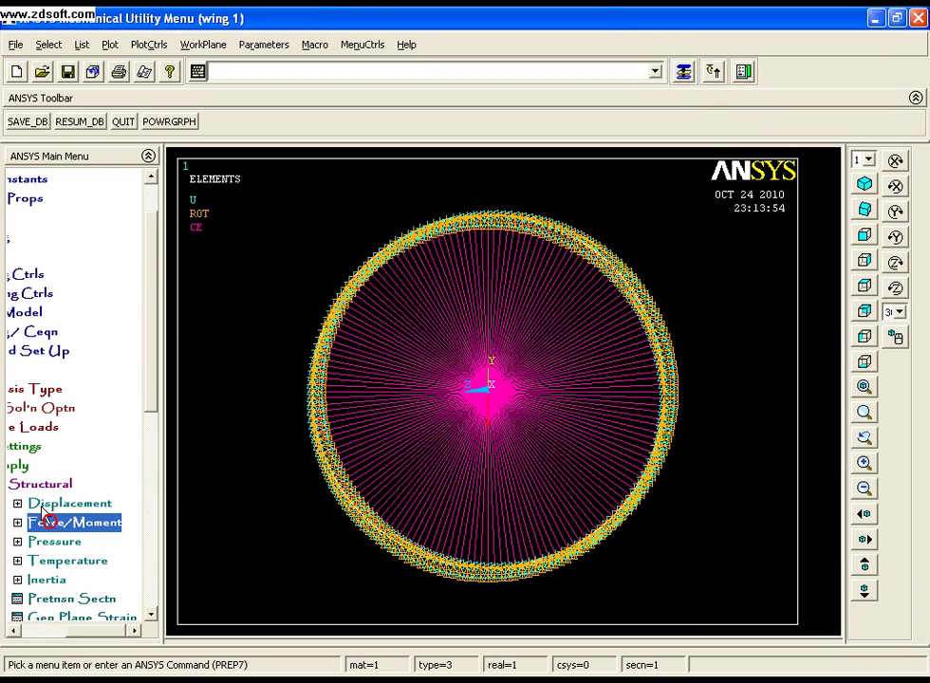
pyautogui.click(37, 483)
pyautogui.click(21, 482)
pyautogui.click(21, 465)
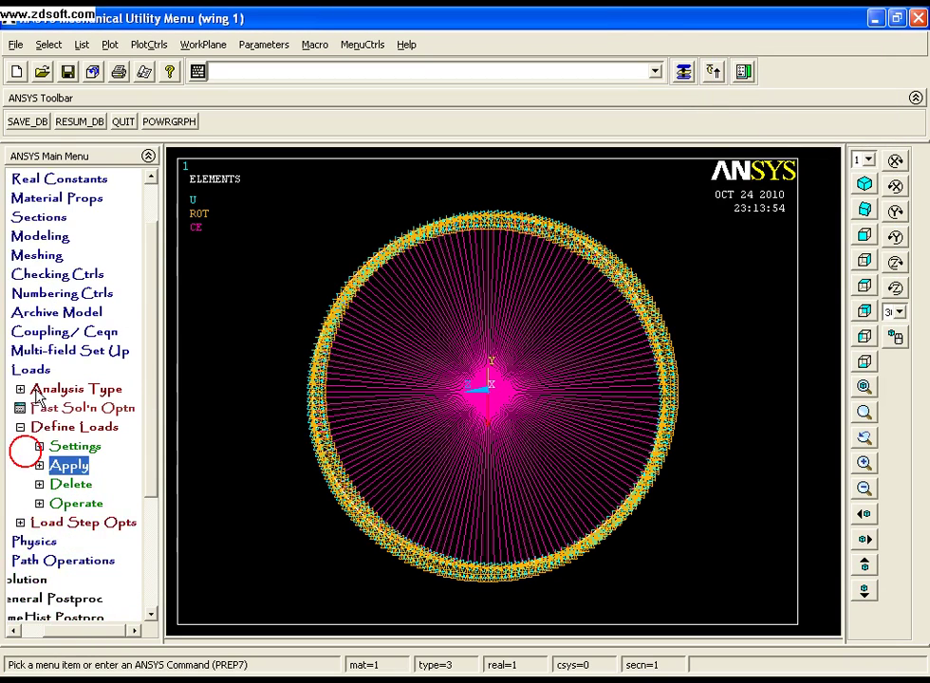
pyautogui.click(38, 370)
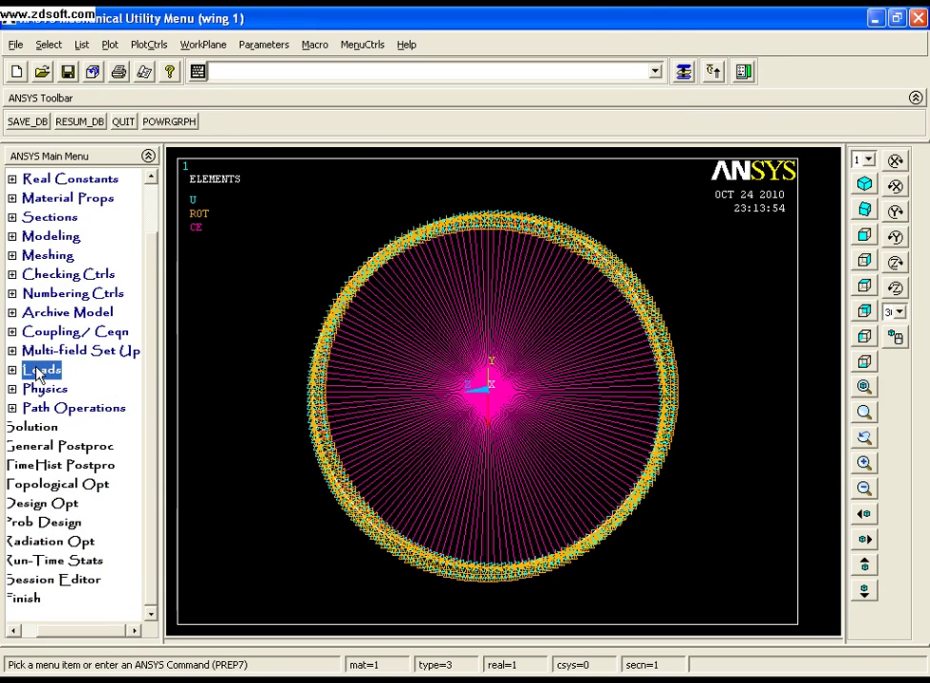
pyautogui.click(43, 427)
pyautogui.click(40, 331)
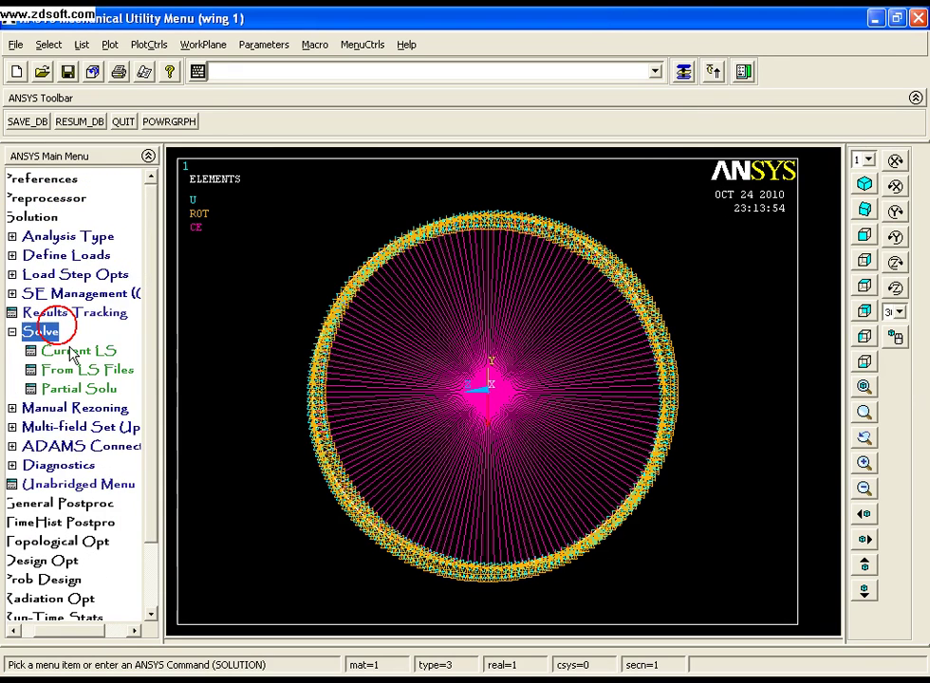
pyautogui.click(76, 351)
pyautogui.click(434, 422)
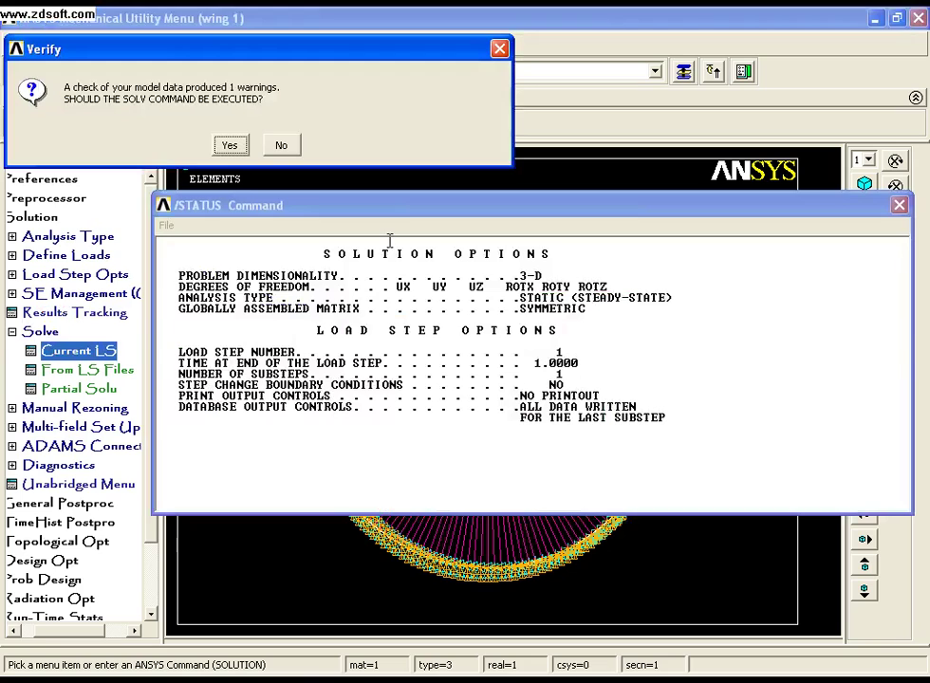
pyautogui.click(229, 145)
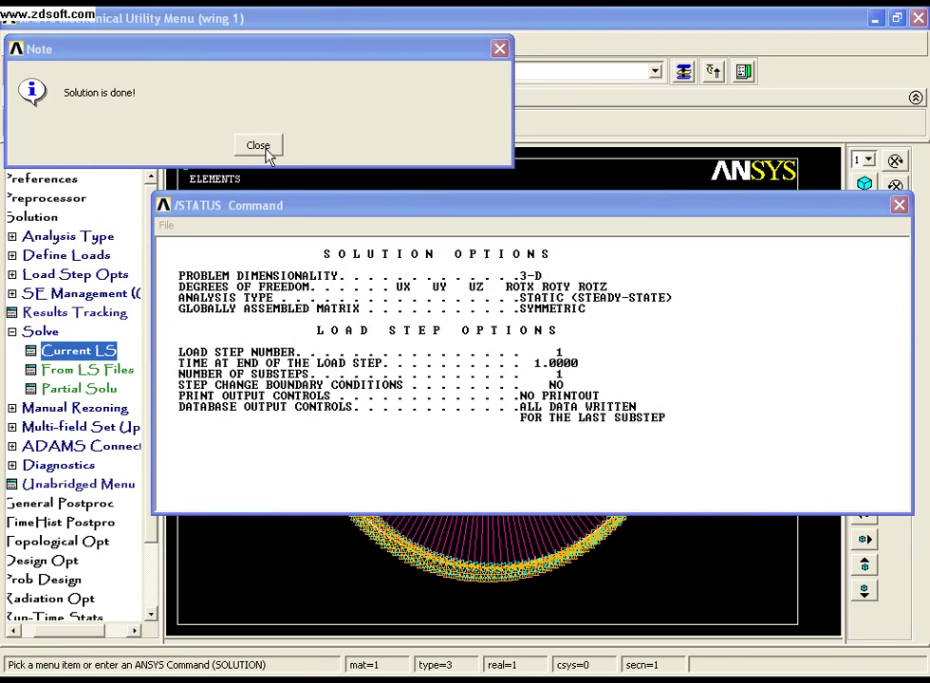
# - Dismiss the 'Solution is done' note and the /STATUS listing
pyautogui.click(265, 151)
pyautogui.moveTo(685, 206); pyautogui.dragTo(577, 211)
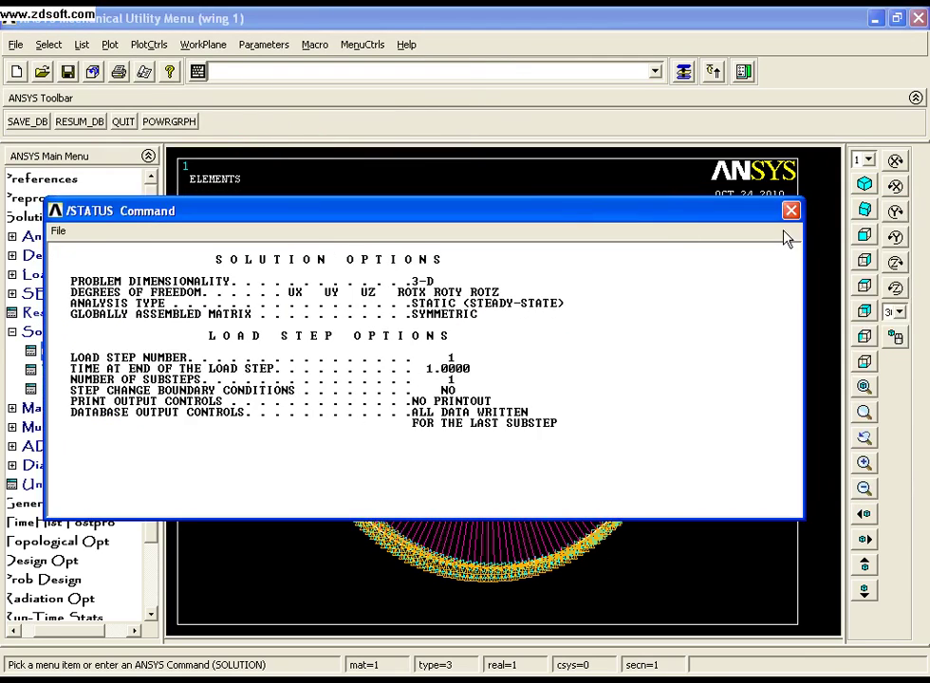
pyautogui.click(790, 210)
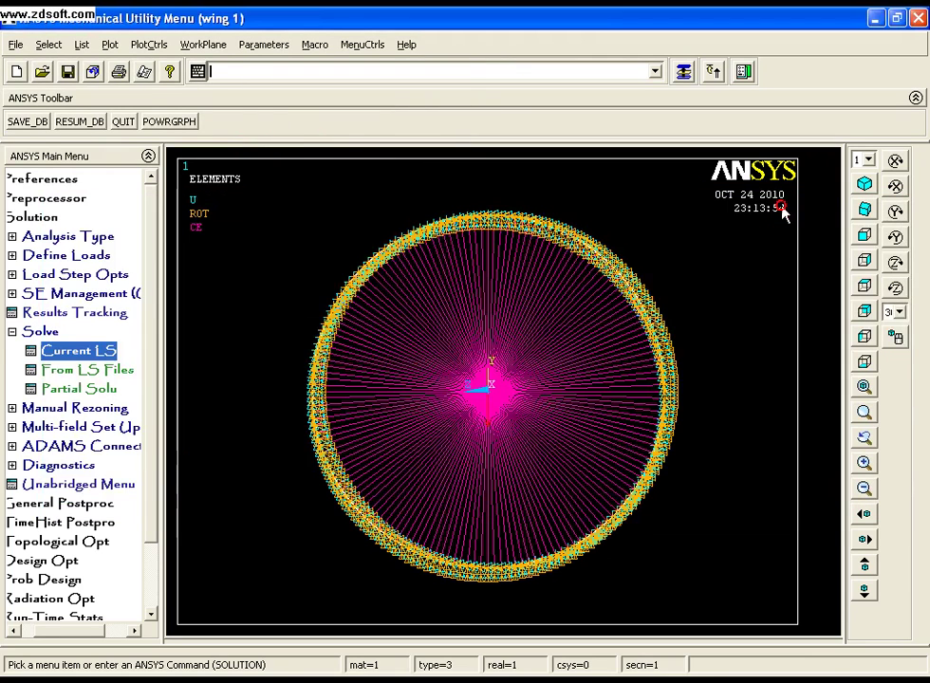
# - In side view, contour the nodal displacement vector sum, peaking at 0.581E-03
pyautogui.click(865, 237)
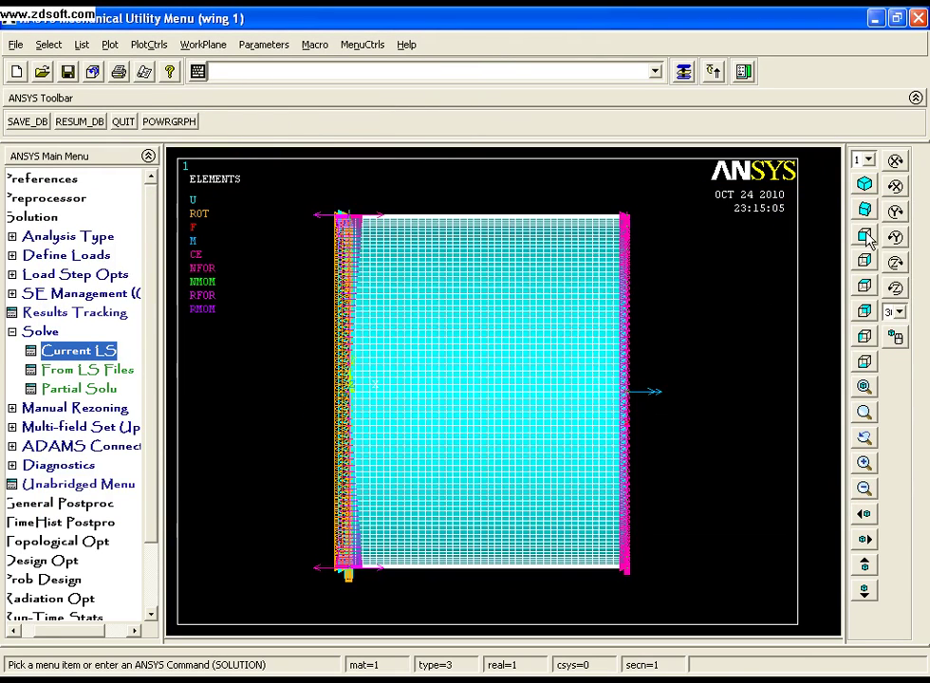
pyautogui.click(48, 331)
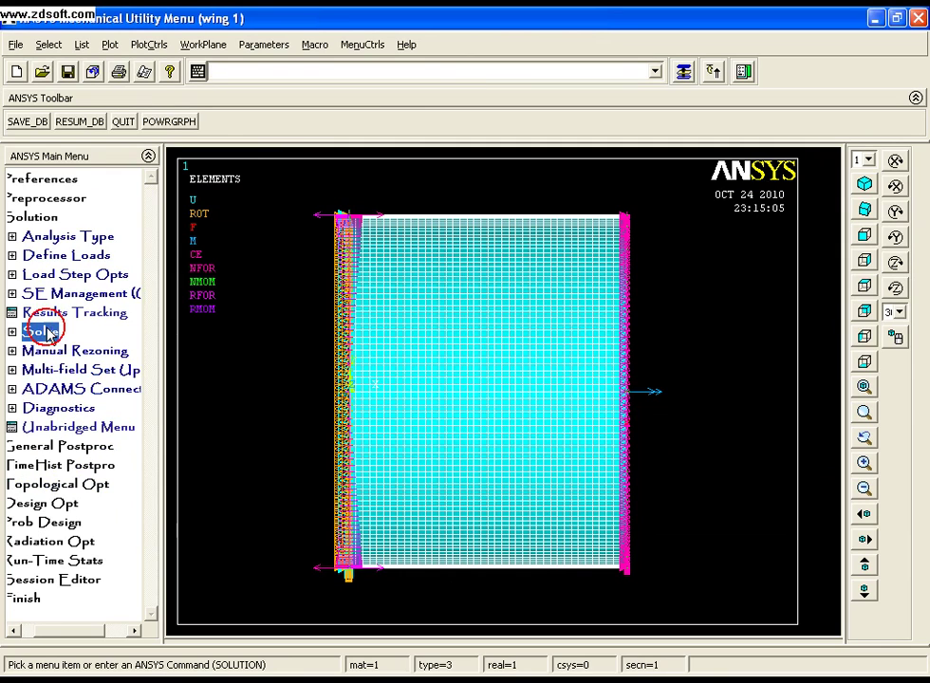
pyautogui.click(58, 446)
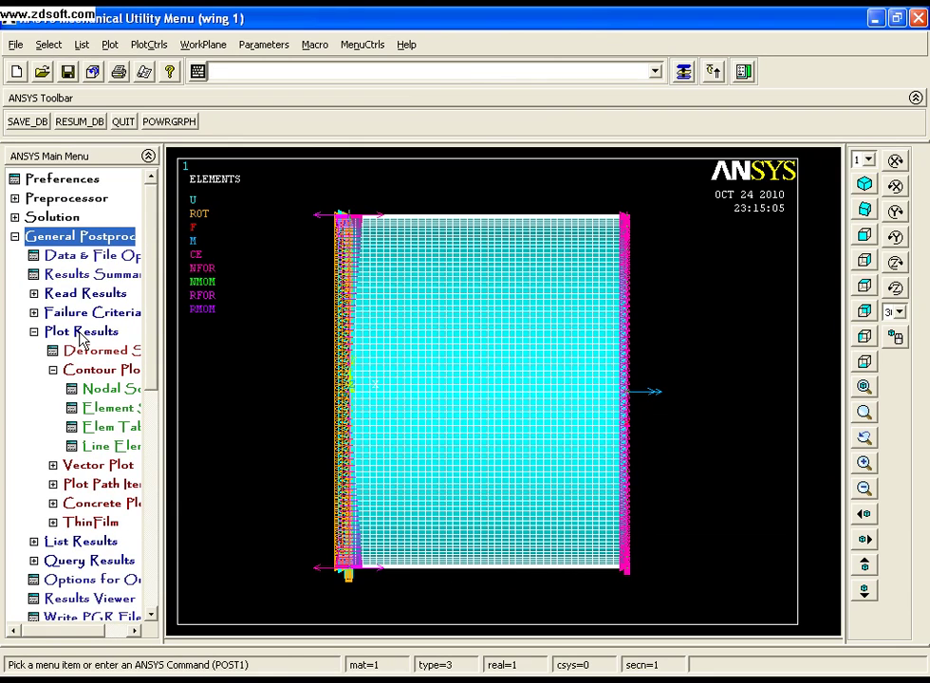
pyautogui.click(109, 388)
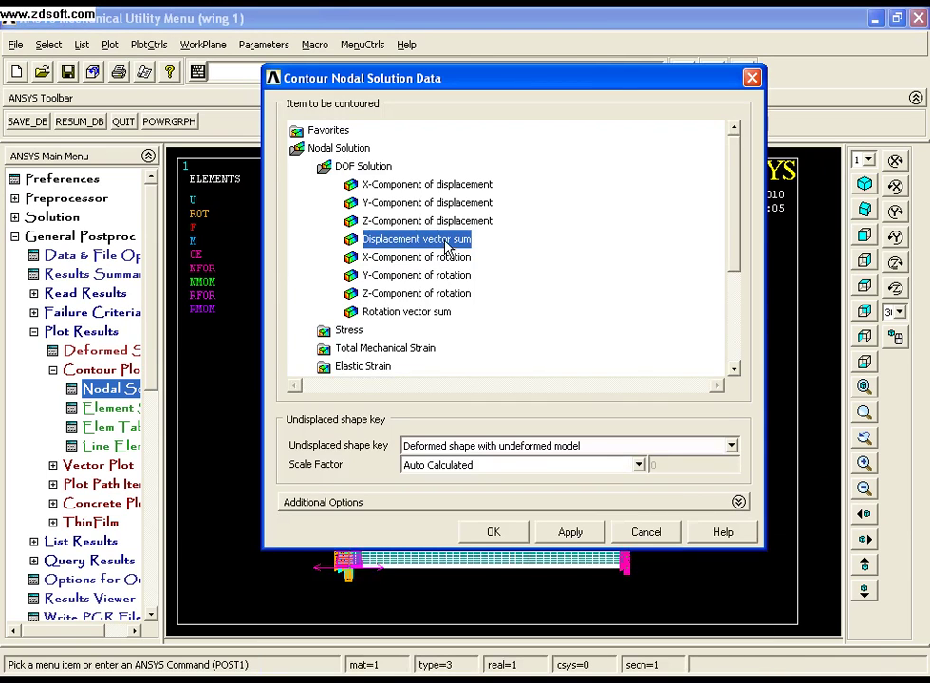
pyautogui.click(497, 533)
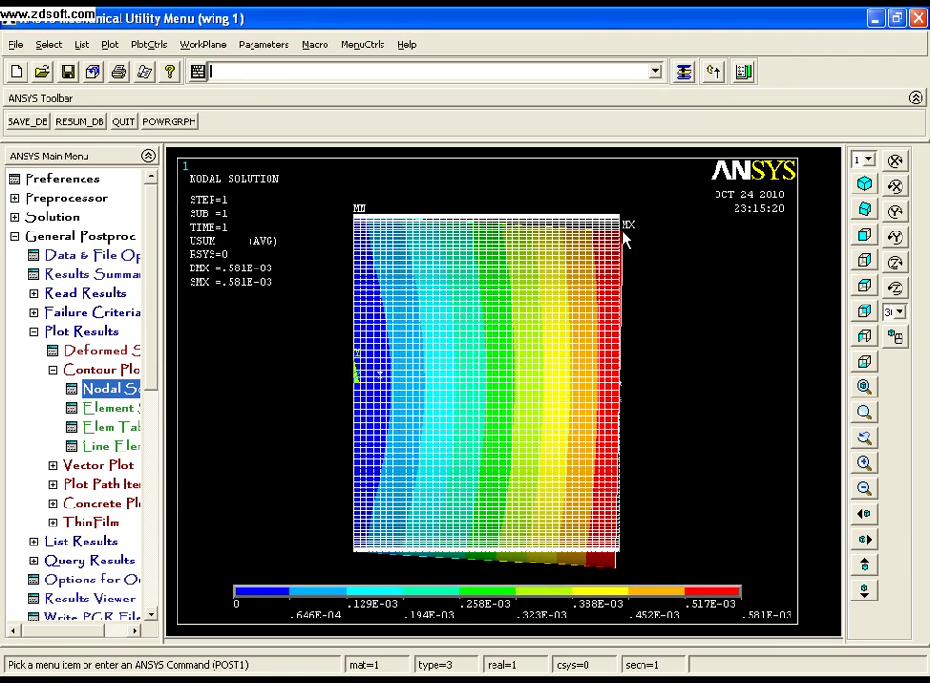
# - Replot the displacement contour as deformed shape with the undeformed edge
pyautogui.click(104, 389)
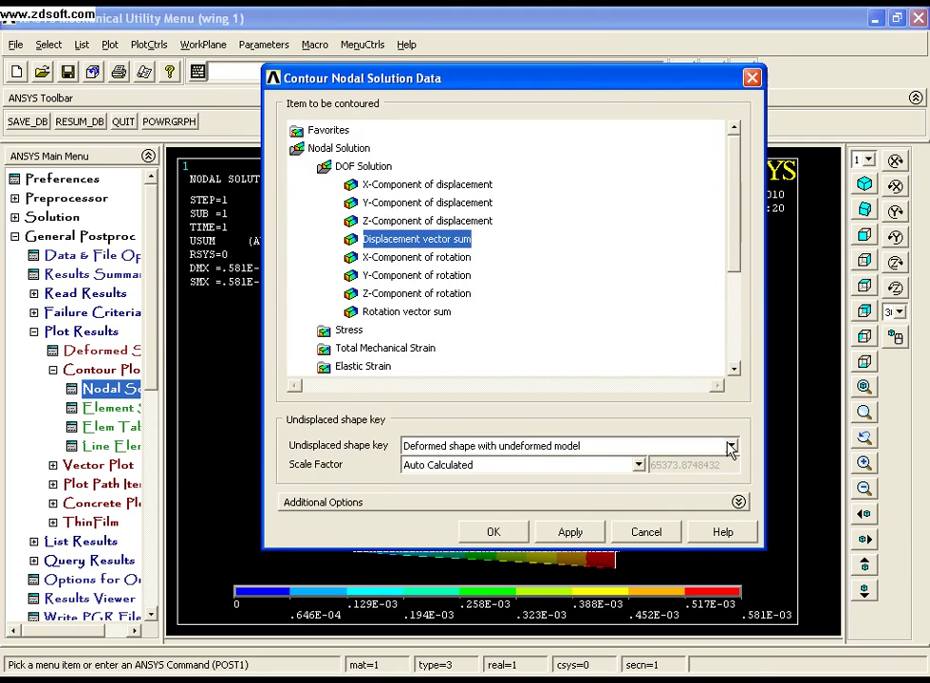
pyautogui.click(730, 446)
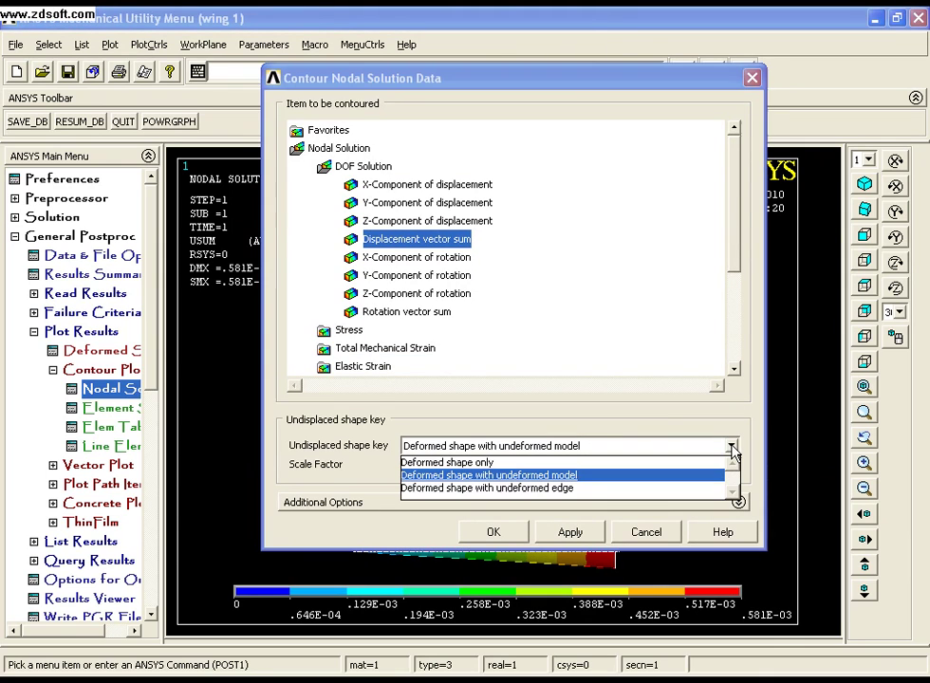
pyautogui.click(522, 487)
pyautogui.click(494, 533)
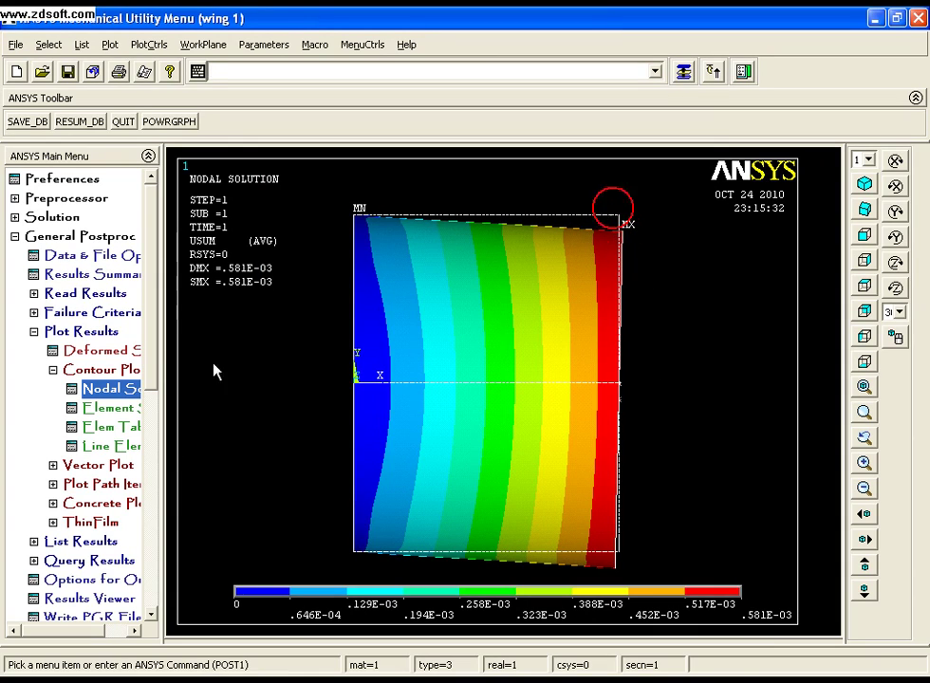
# - Contour the rotation vector sum, then return to a plain element plot
pyautogui.click(99, 389)
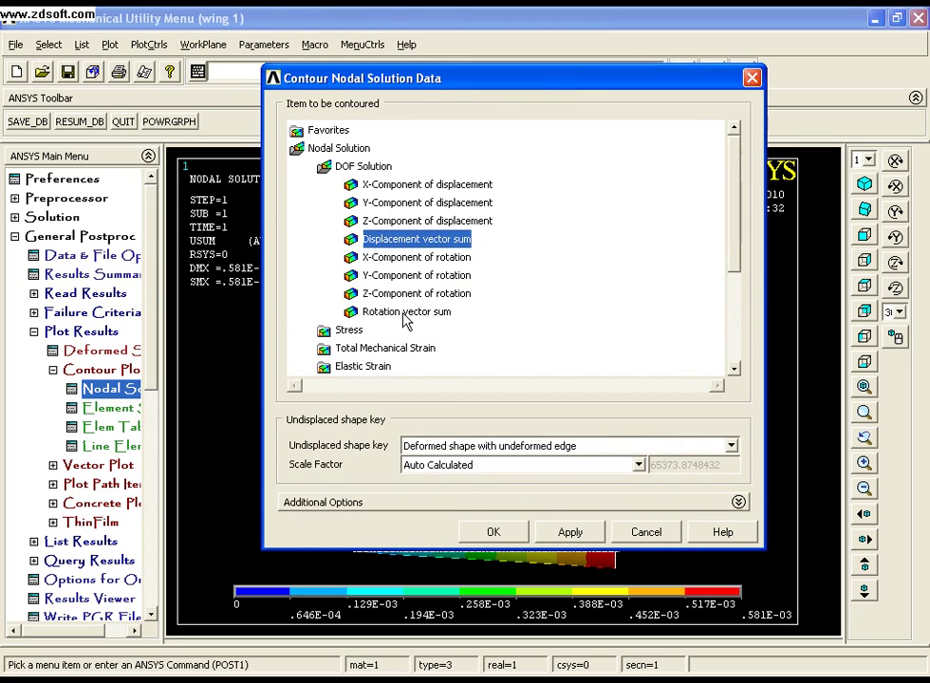
pyautogui.click(402, 313)
pyautogui.click(484, 535)
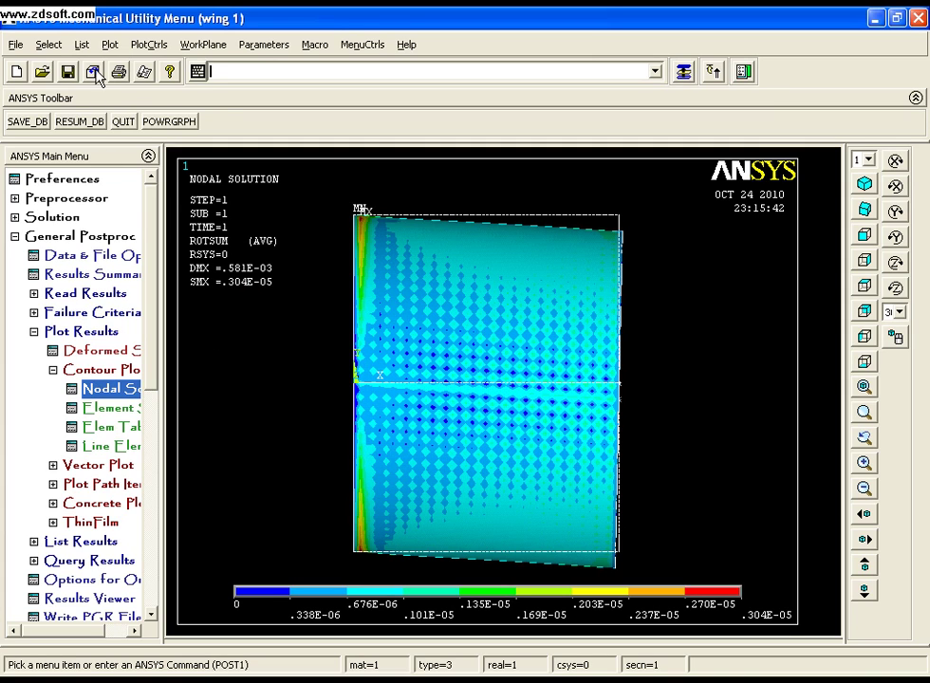
pyautogui.click(108, 45)
pyautogui.click(173, 190)
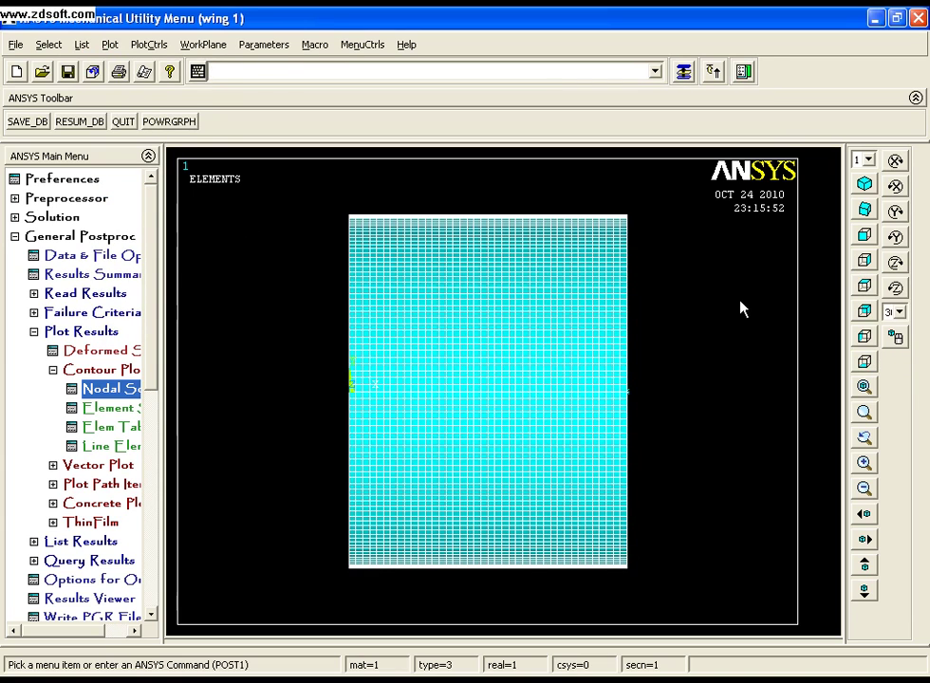
# - Rotate into an oblique 3-D view and enable ESHAPE to draw real shell thickness
pyautogui.keyDown('ctrl'); pyautogui.moveTo(726, 292); pyautogui.dragTo(605, 279, button='right'); pyautogui.keyUp('ctrl')
pyautogui.click(149, 45)
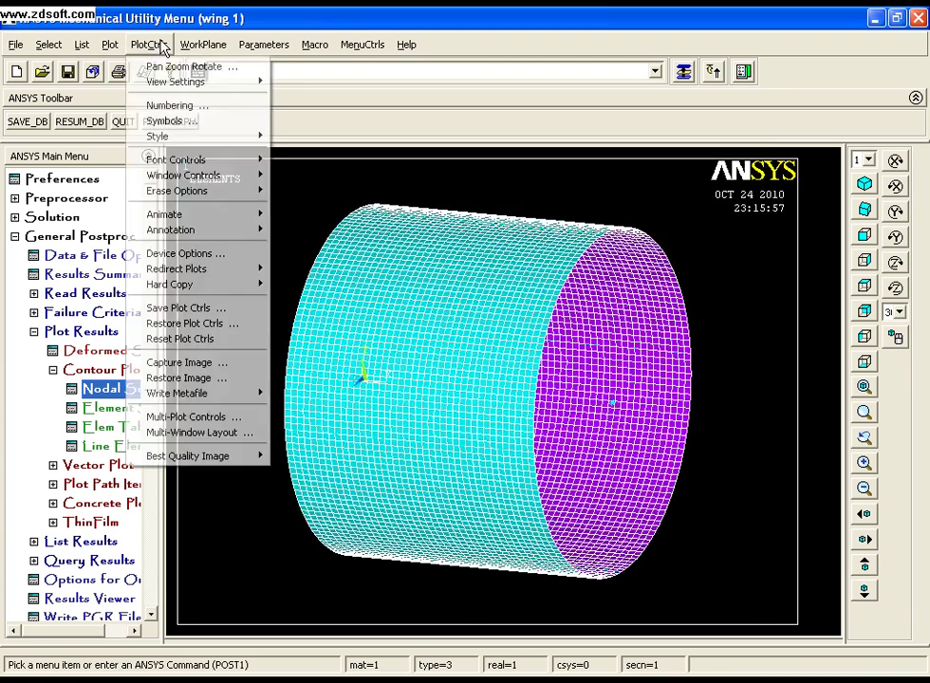
pyautogui.moveTo(173, 137)
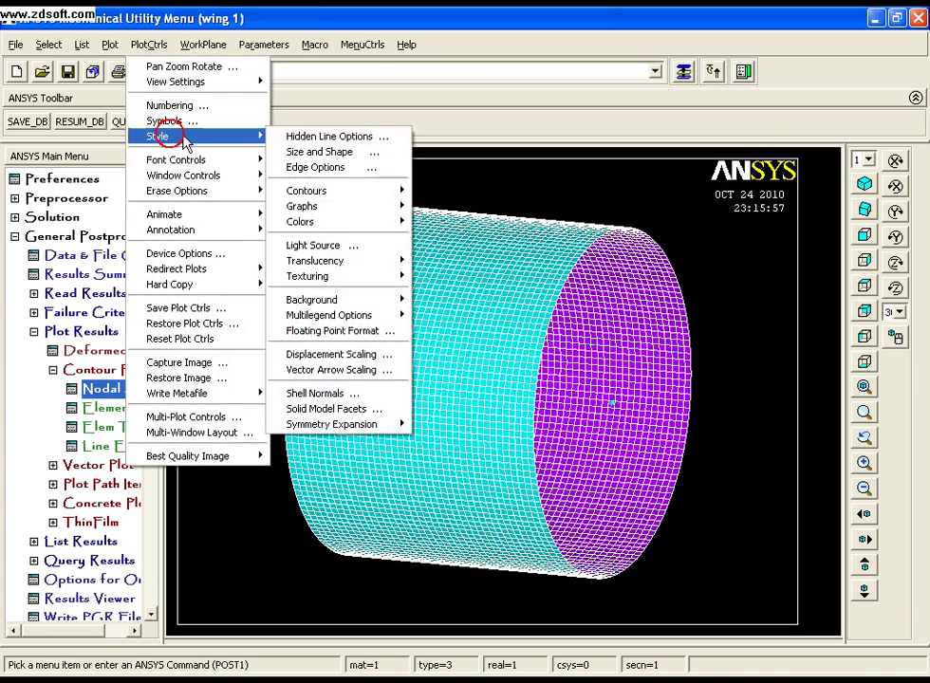
pyautogui.click(337, 158)
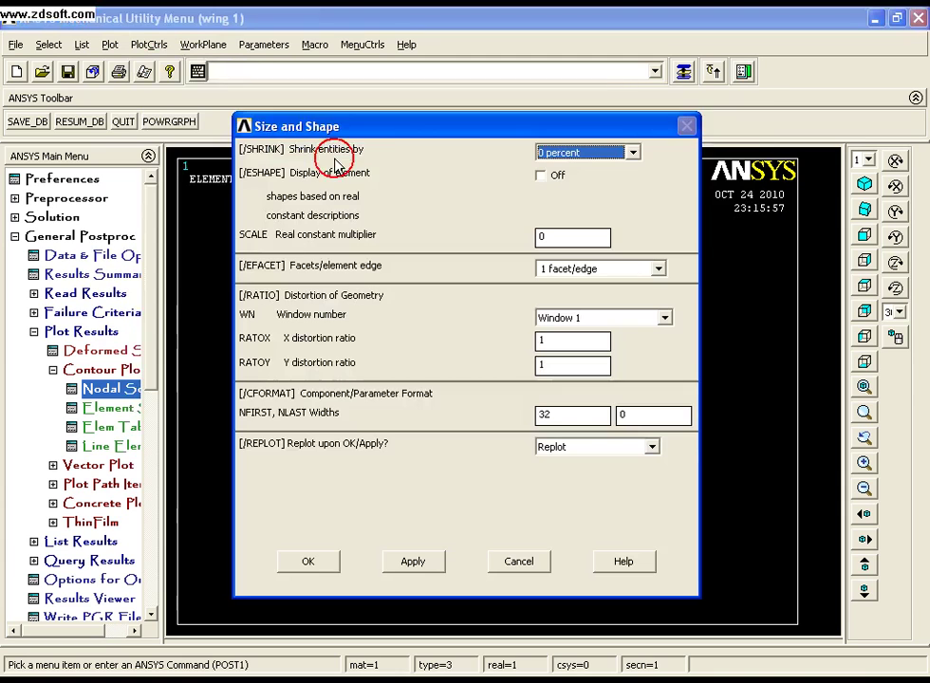
pyautogui.click(541, 176)
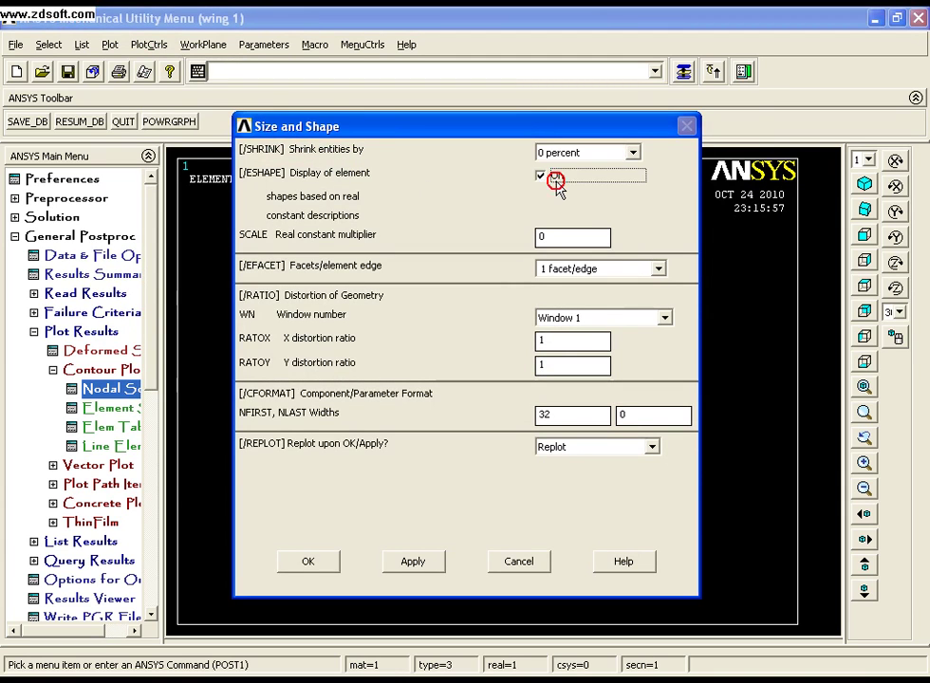
pyautogui.click(307, 561)
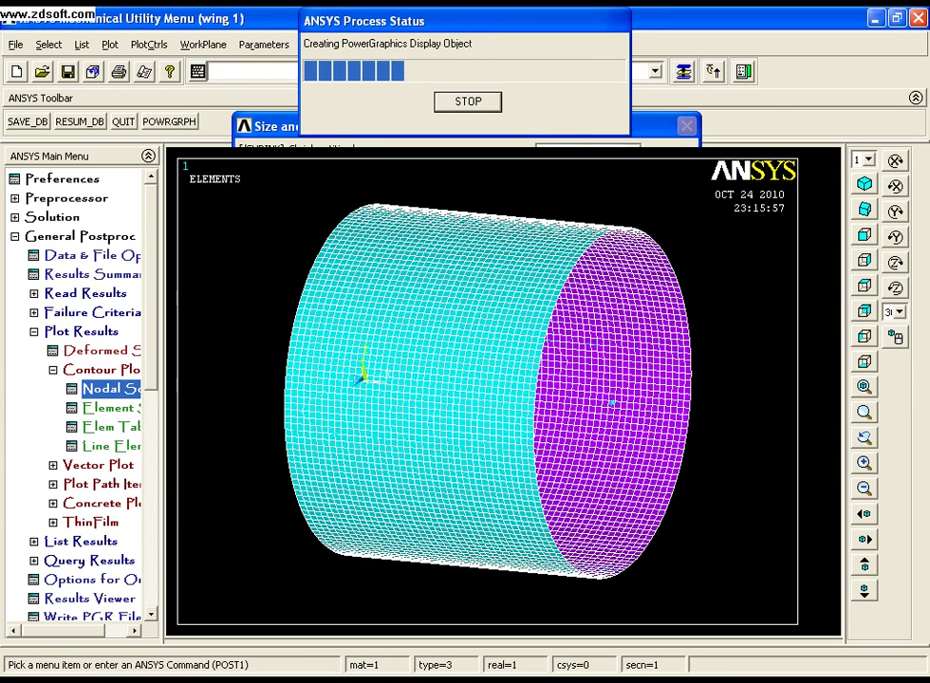
# - Box-zoom on the cylinder's upper rim and view it end-on to see shell thickness
pyautogui.click(863, 413)
pyautogui.click(664, 318)
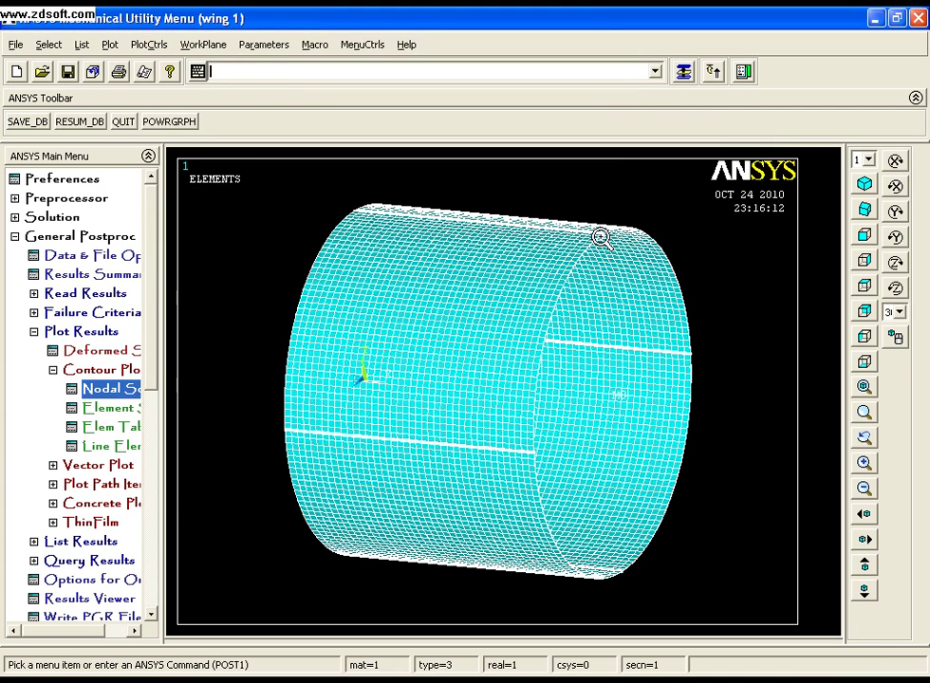
pyautogui.click(597, 241)
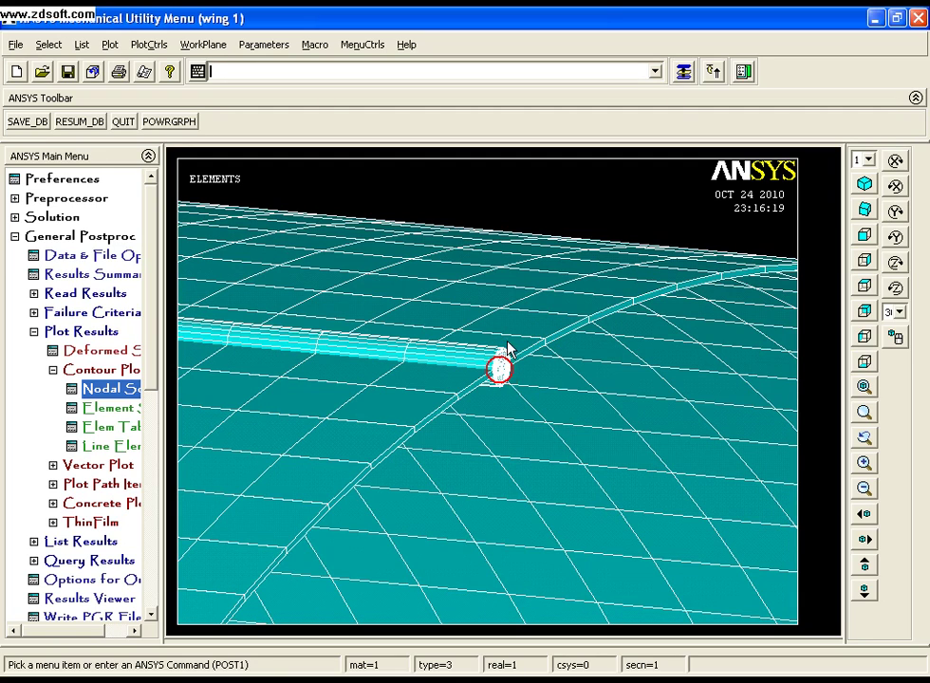
pyautogui.click(864, 234)
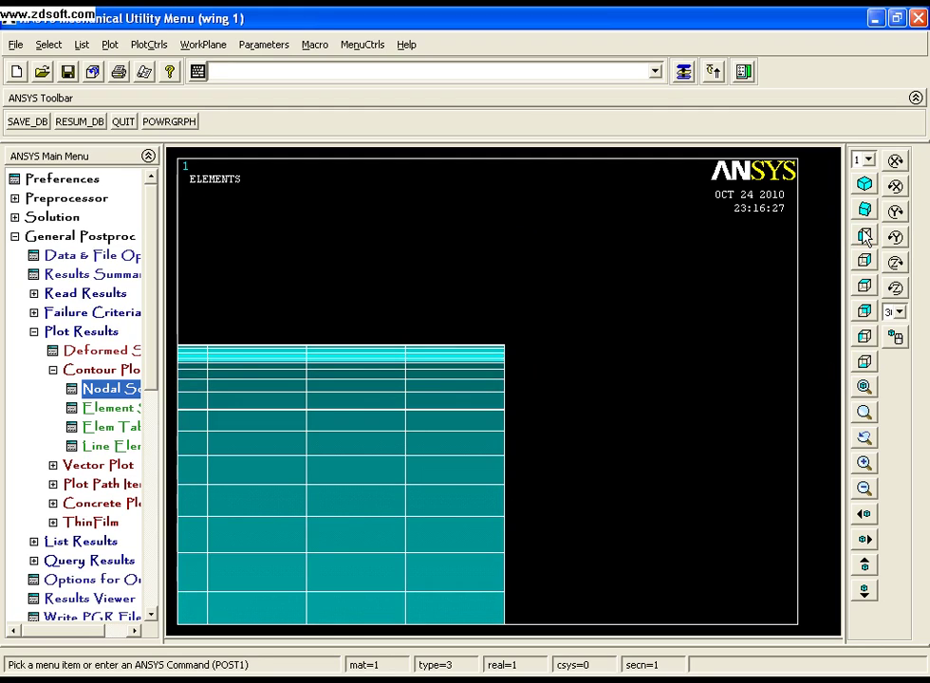
pyautogui.click(863, 258)
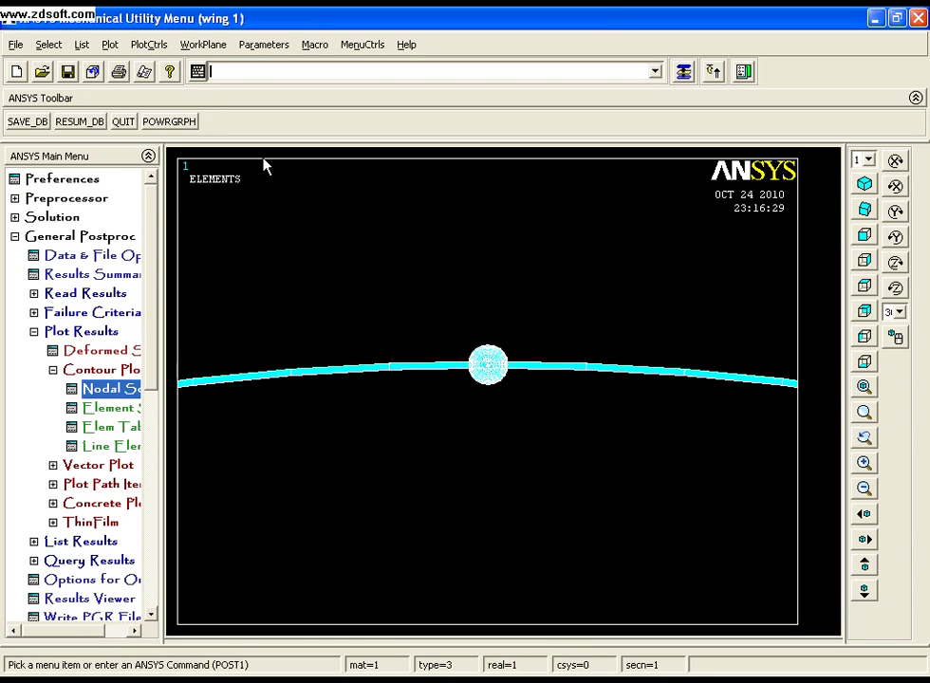
# - Untick ESHAPE in Size and Shape to drop real thickness, then fit the full fuselage ring in view
pyautogui.click(144, 44)
pyautogui.click(243, 136)
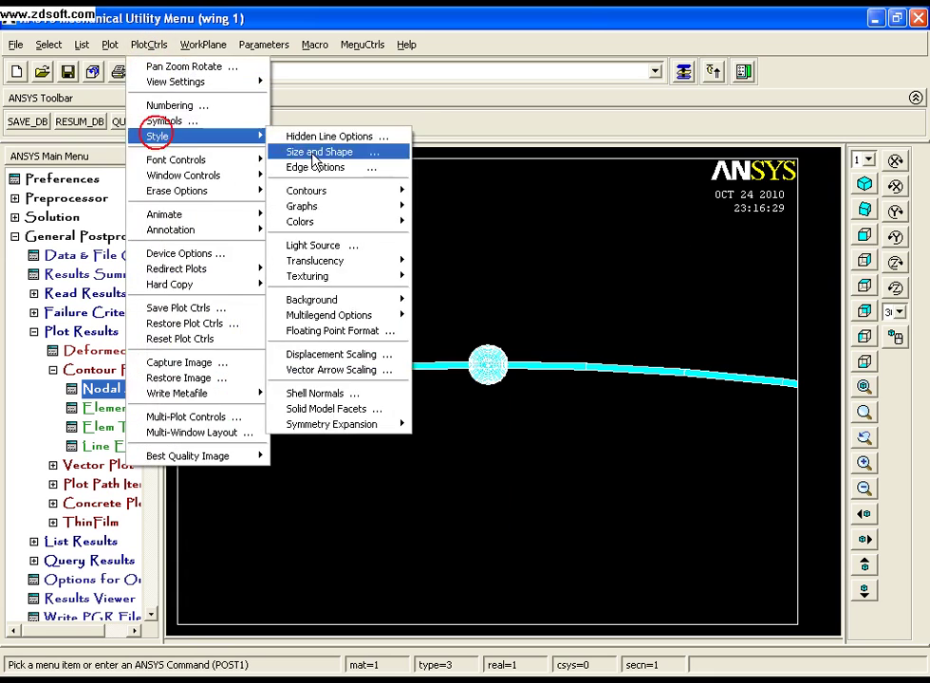
pyautogui.click(313, 150)
pyautogui.click(540, 176)
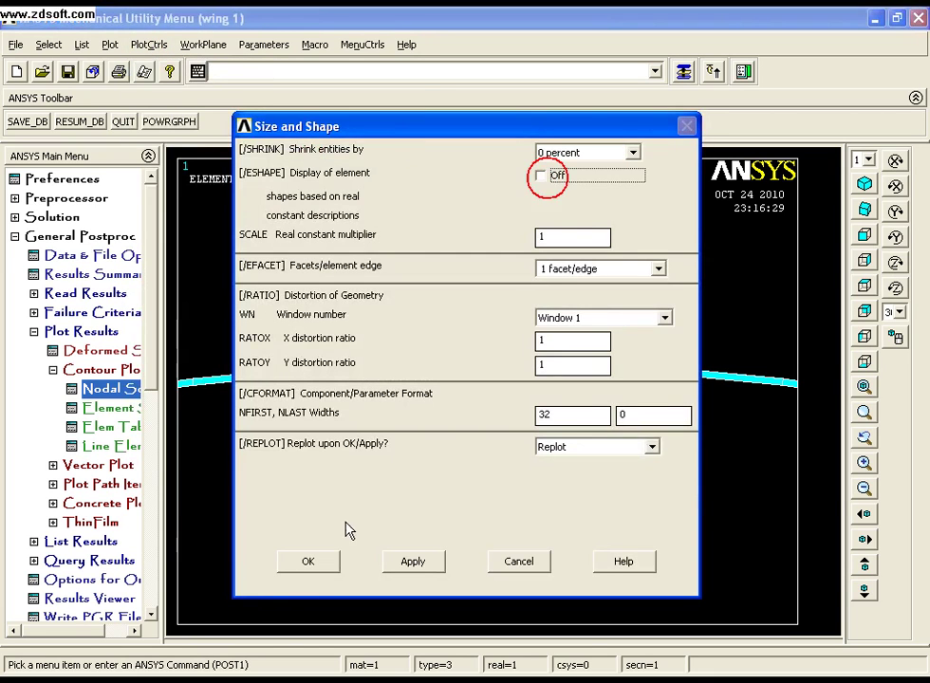
pyautogui.click(309, 562)
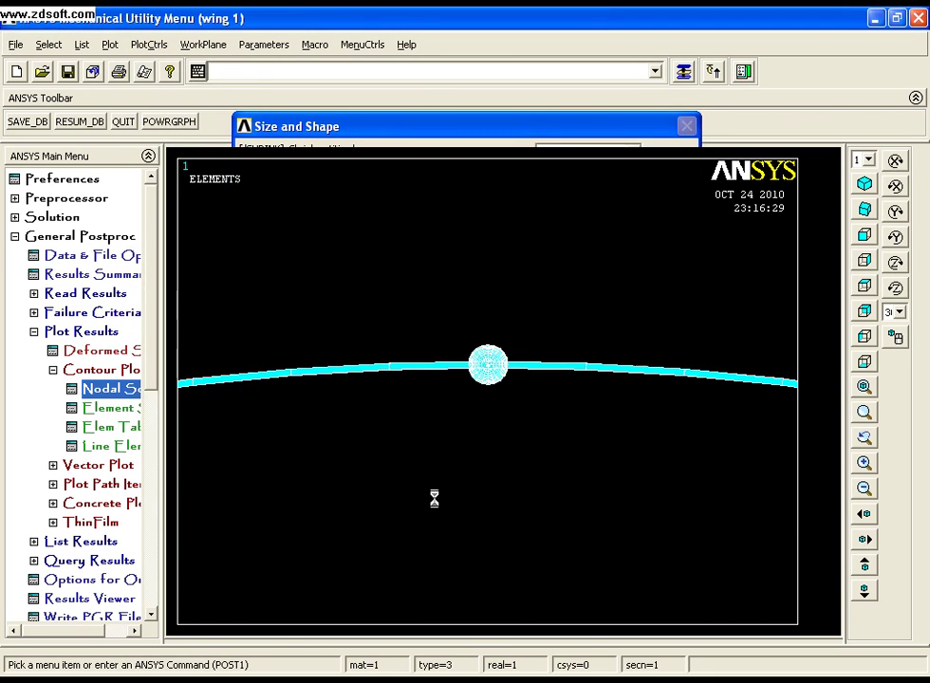
pyautogui.click(866, 387)
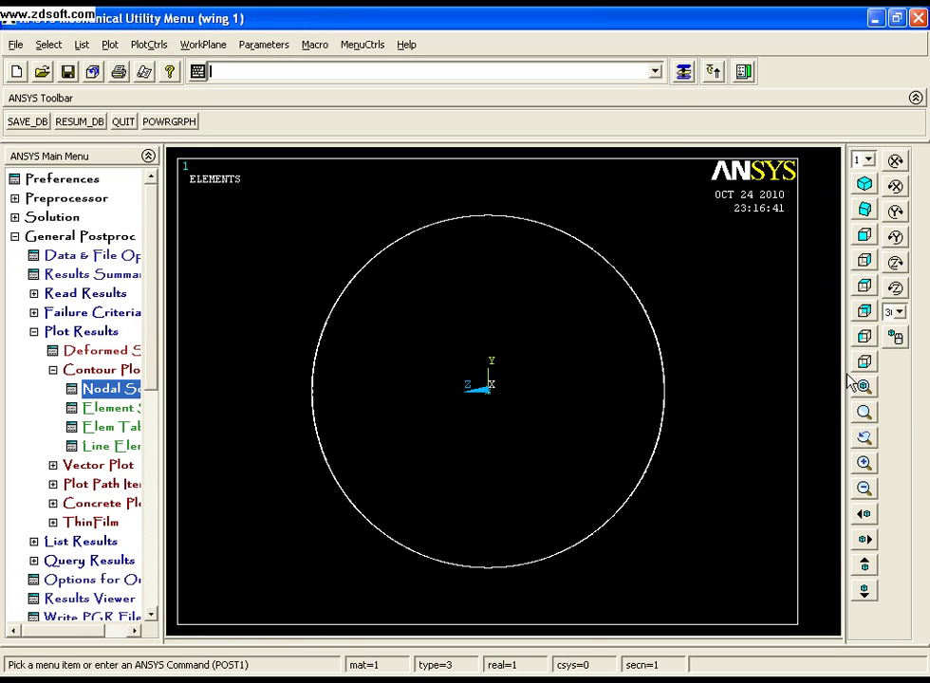